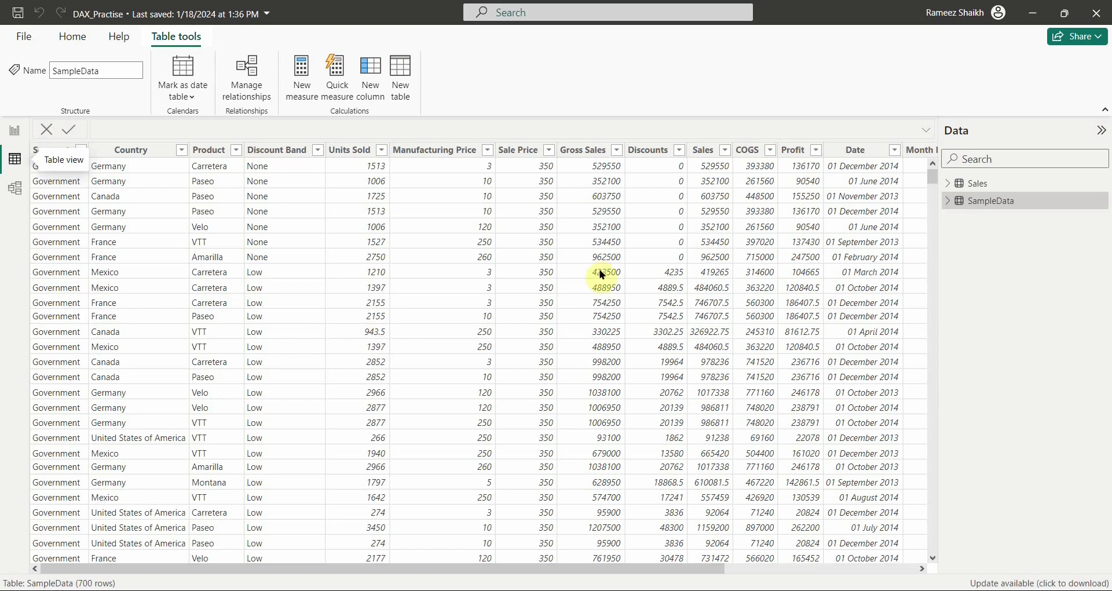
# - Look through the Sales table's rows, collapse SampleData, and return to the Report view
pyautogui.click(861, 152)
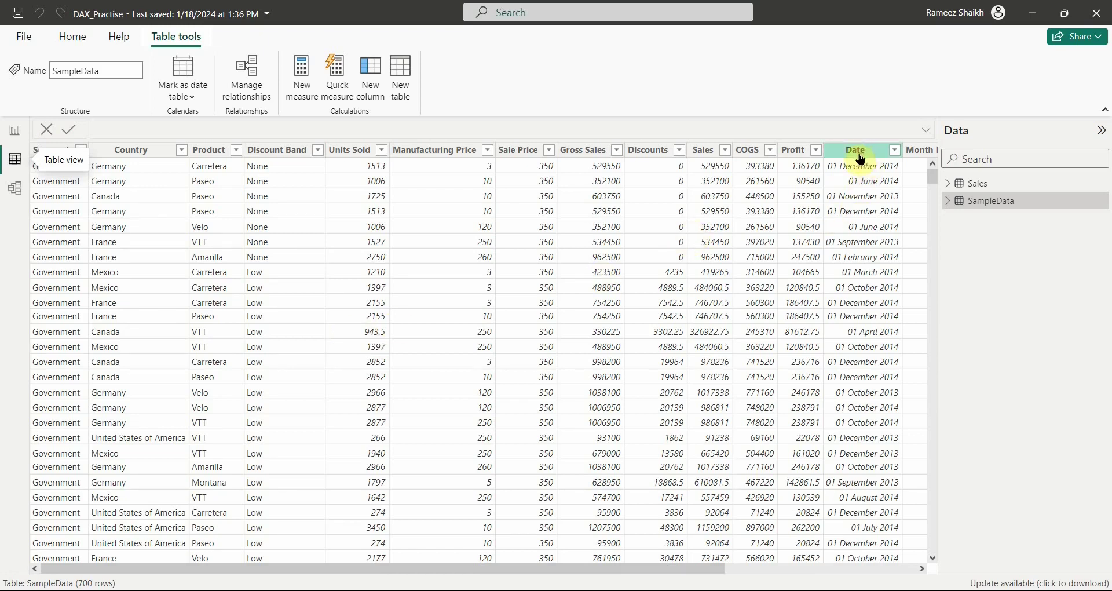
pyautogui.click(959, 184)
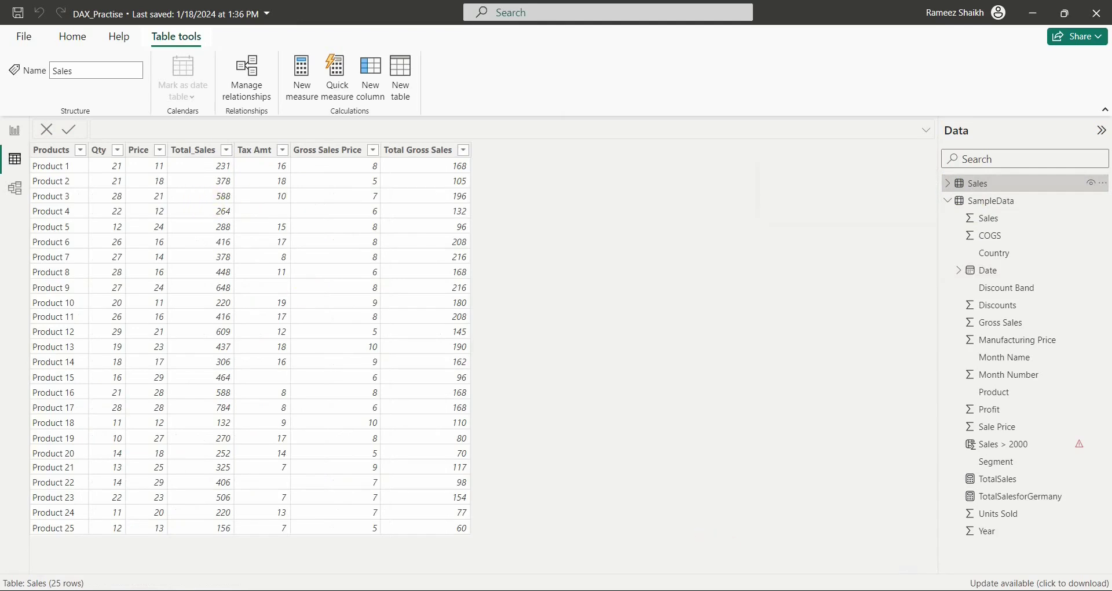
pyautogui.click(963, 200)
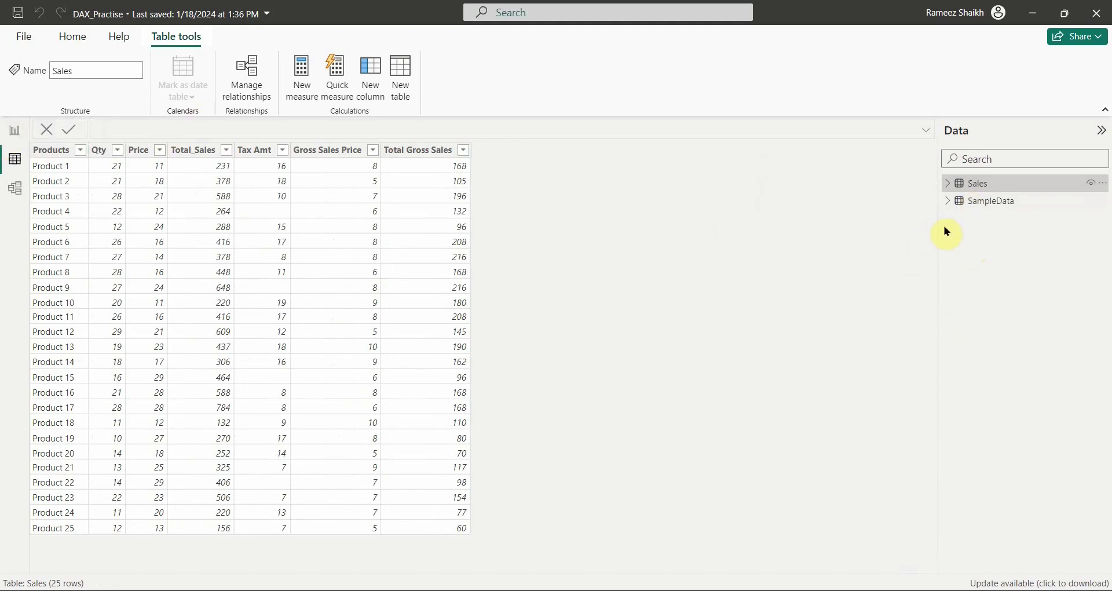
pyautogui.click(14, 131)
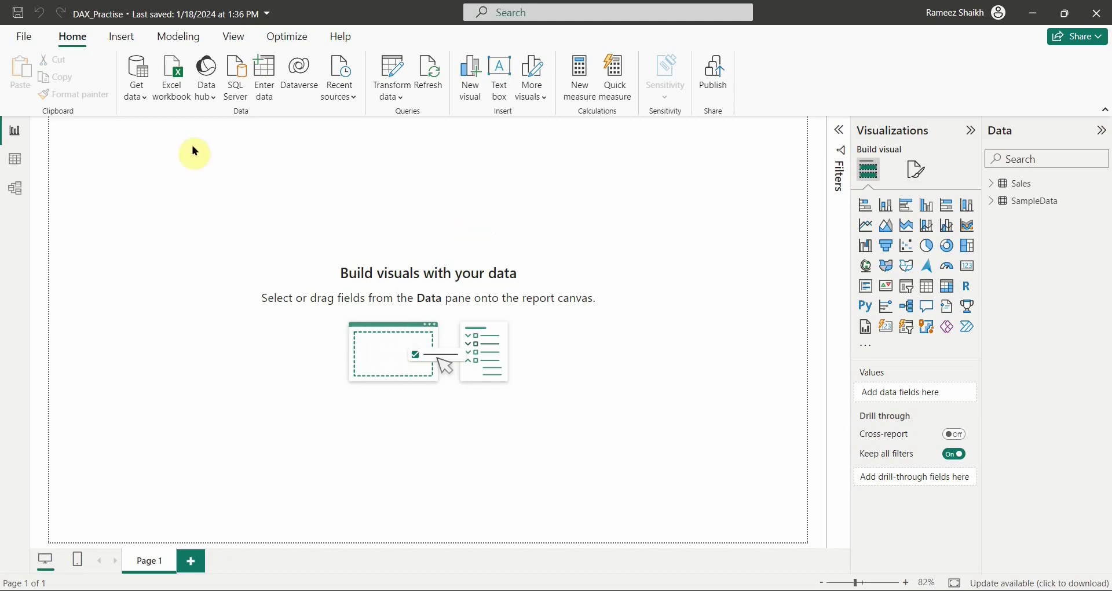
# - Add a new table with the formula CalTable1 = CALENDAR(DATE(2021,01,01), DATE(2025,12,31)) and commit it
pyautogui.click(186, 43)
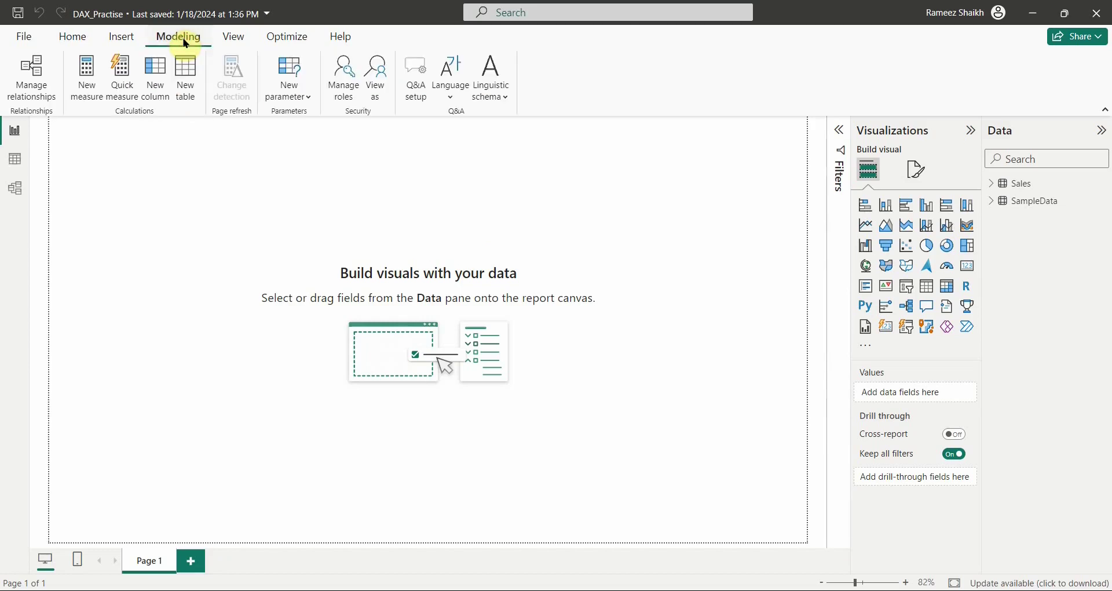
pyautogui.click(186, 81)
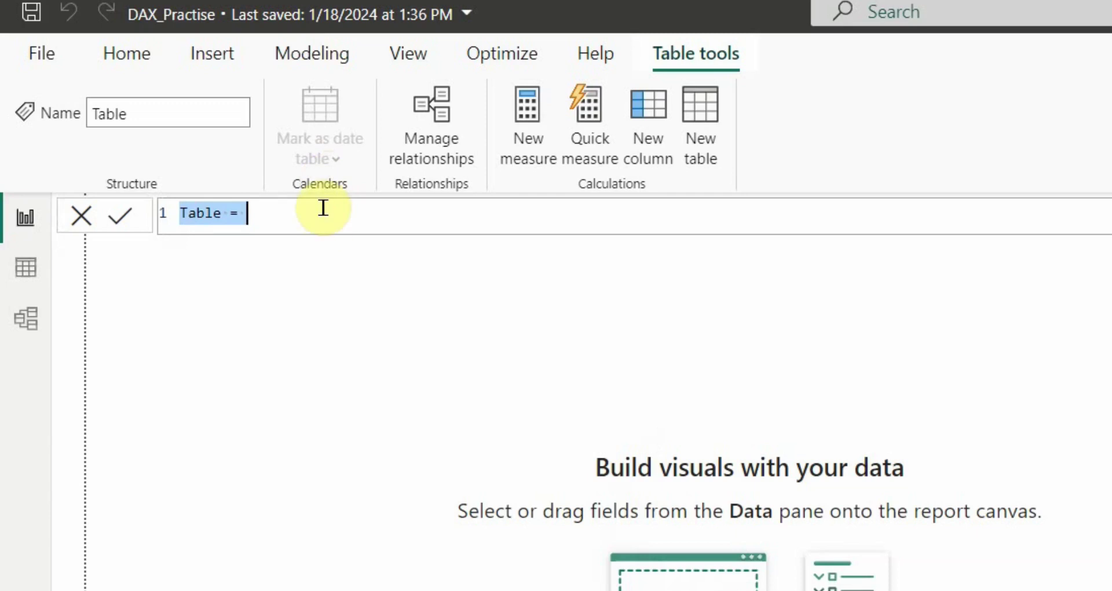
pyautogui.write('CalTable1')
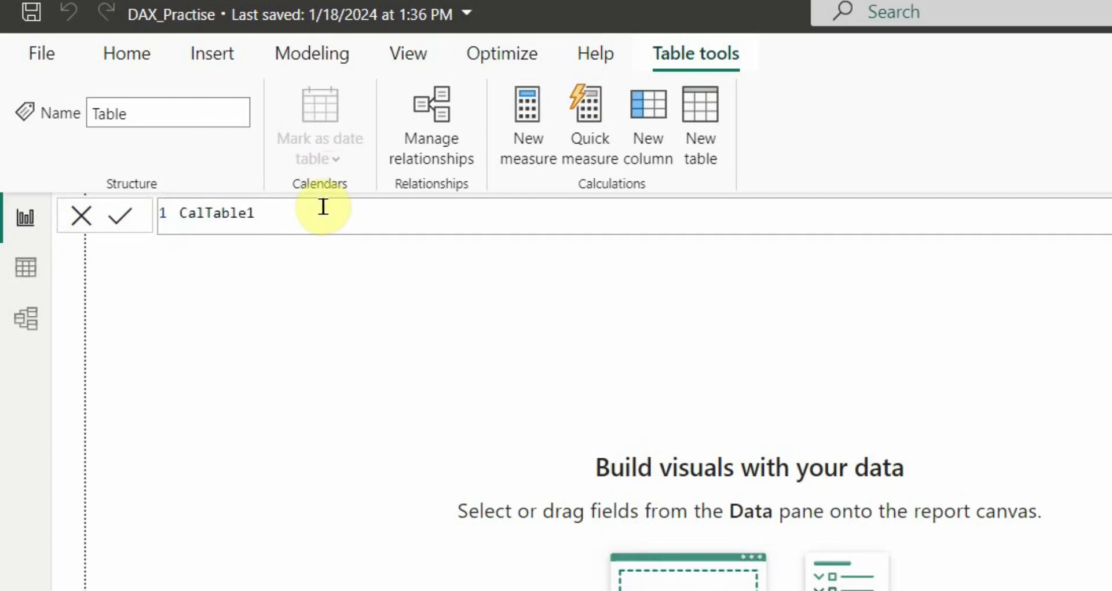
pyautogui.write(' = ')
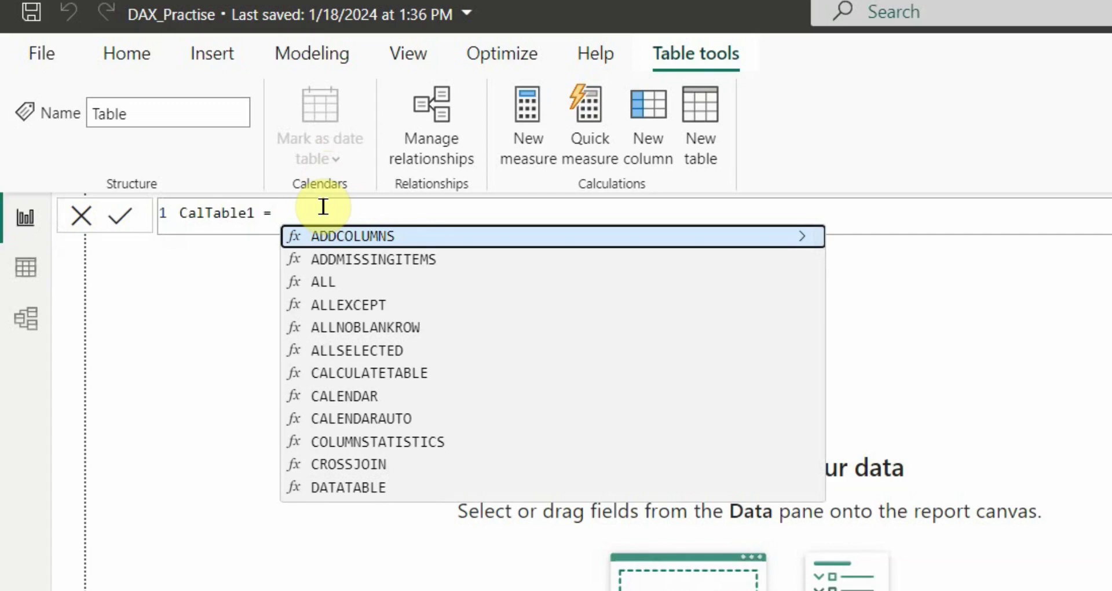
pyautogui.write('cale')
pyautogui.press('Tab')
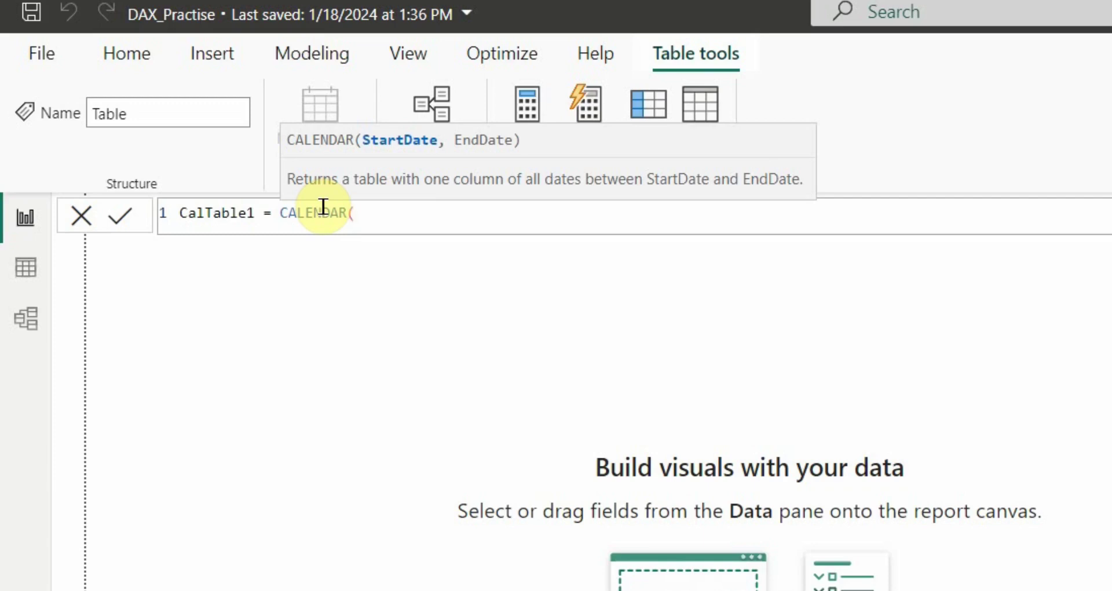
pyautogui.write('DATE(')
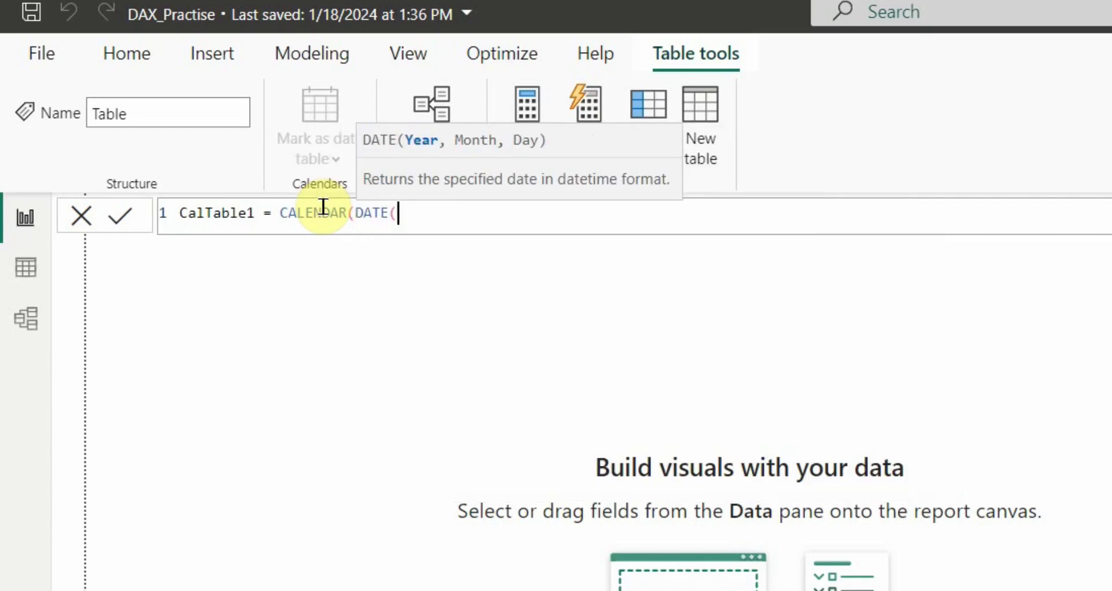
pyautogui.write('2021,')
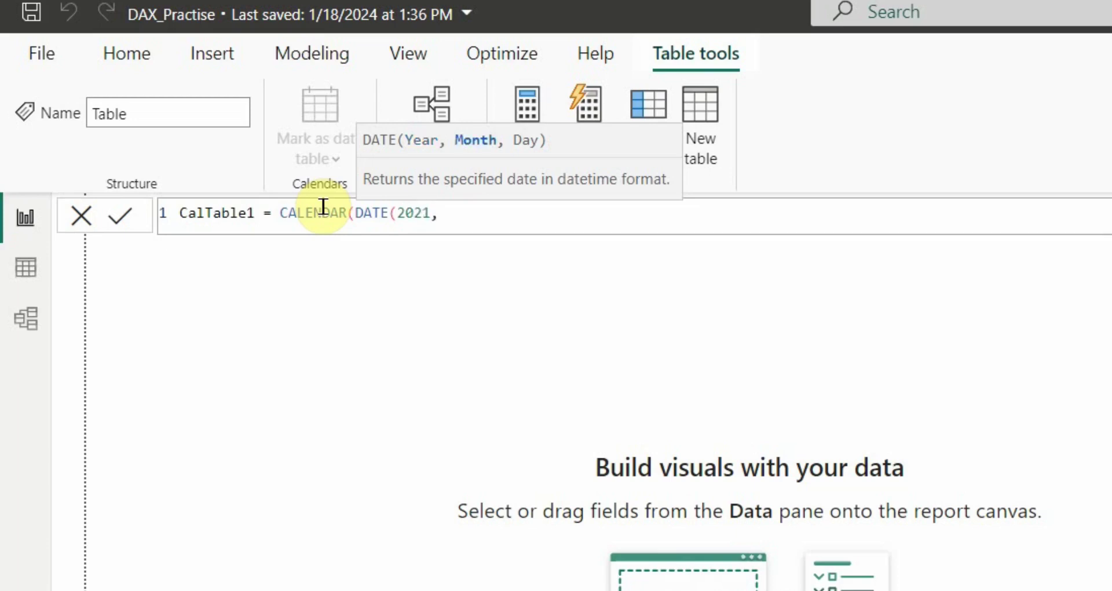
pyautogui.write('01,')
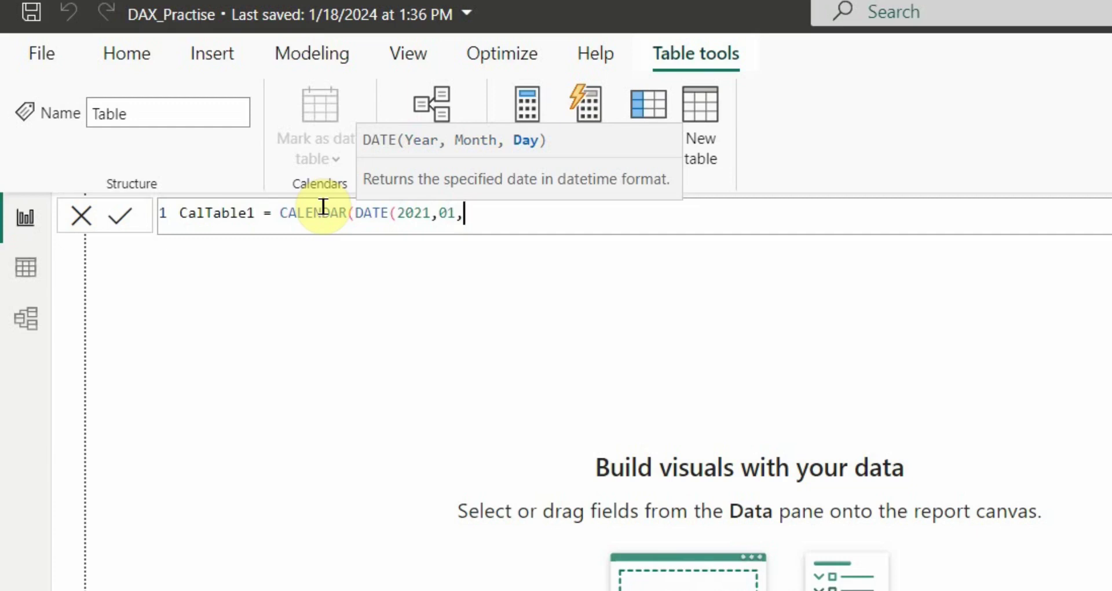
pyautogui.write('01),')
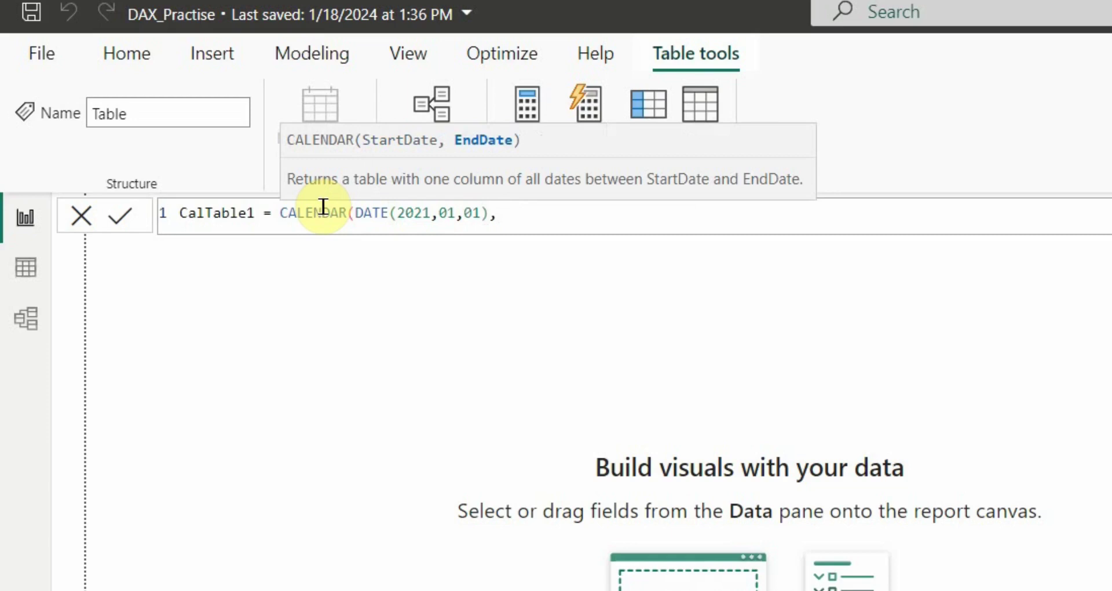
pyautogui.write('date')
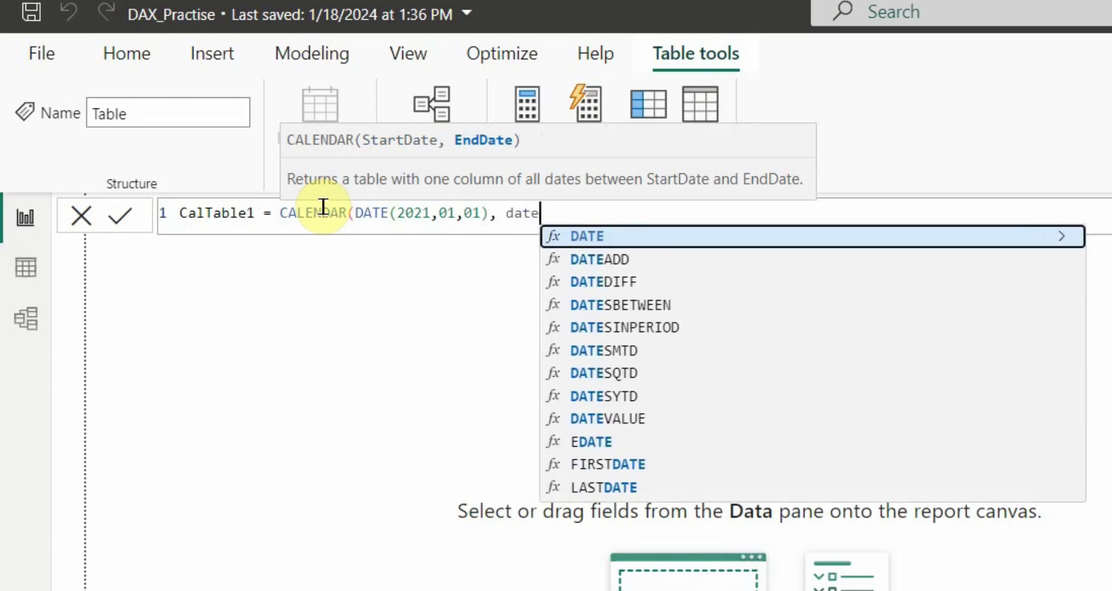
pyautogui.press('Tab')
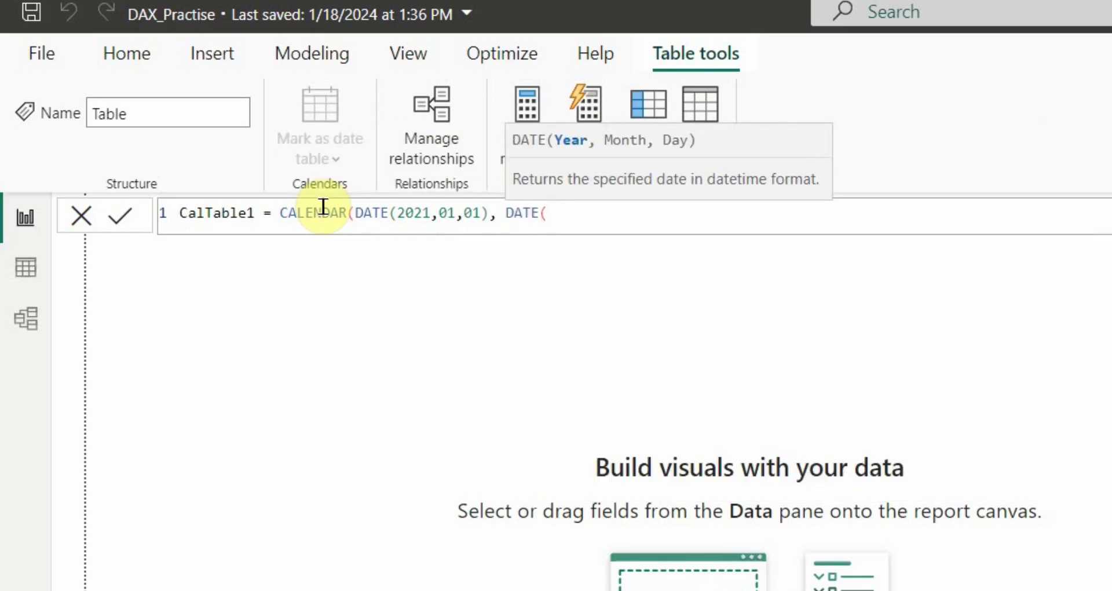
pyautogui.write('2025,12,31')
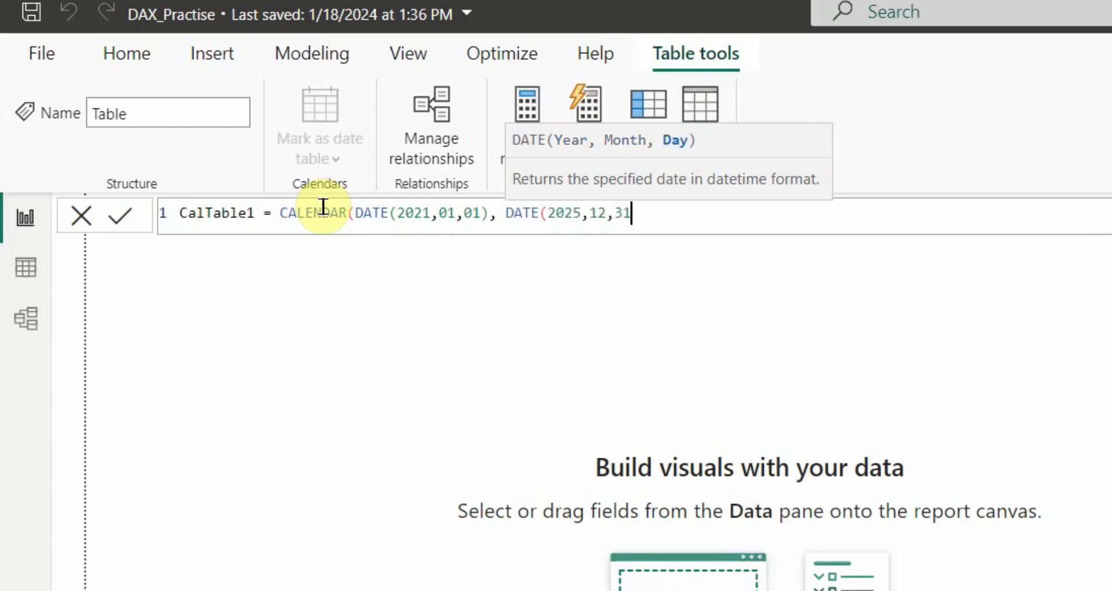
pyautogui.write('))')
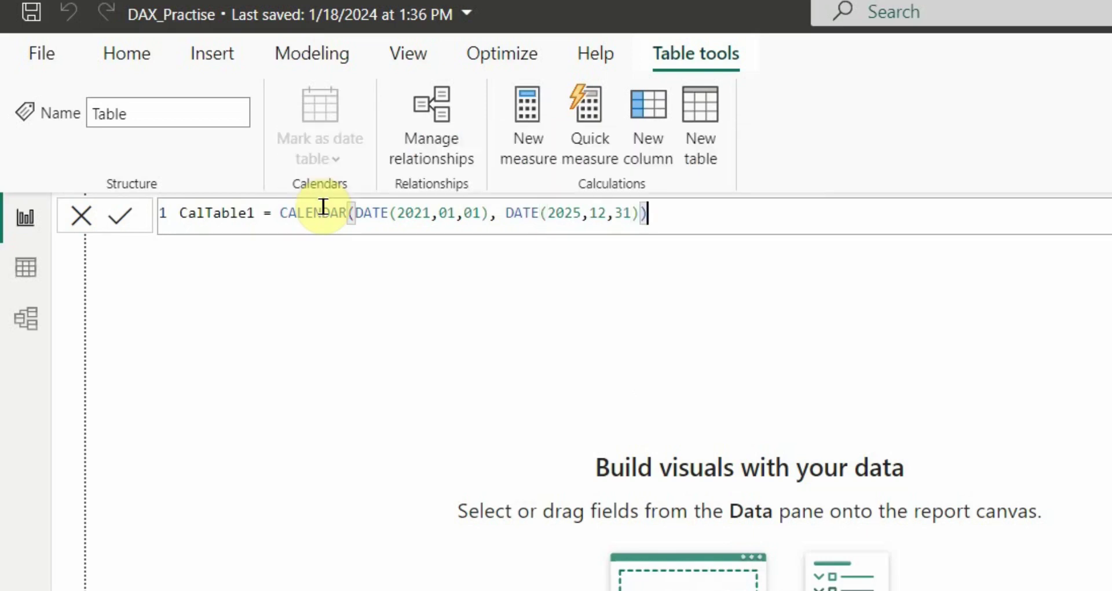
pyautogui.click(120, 215)
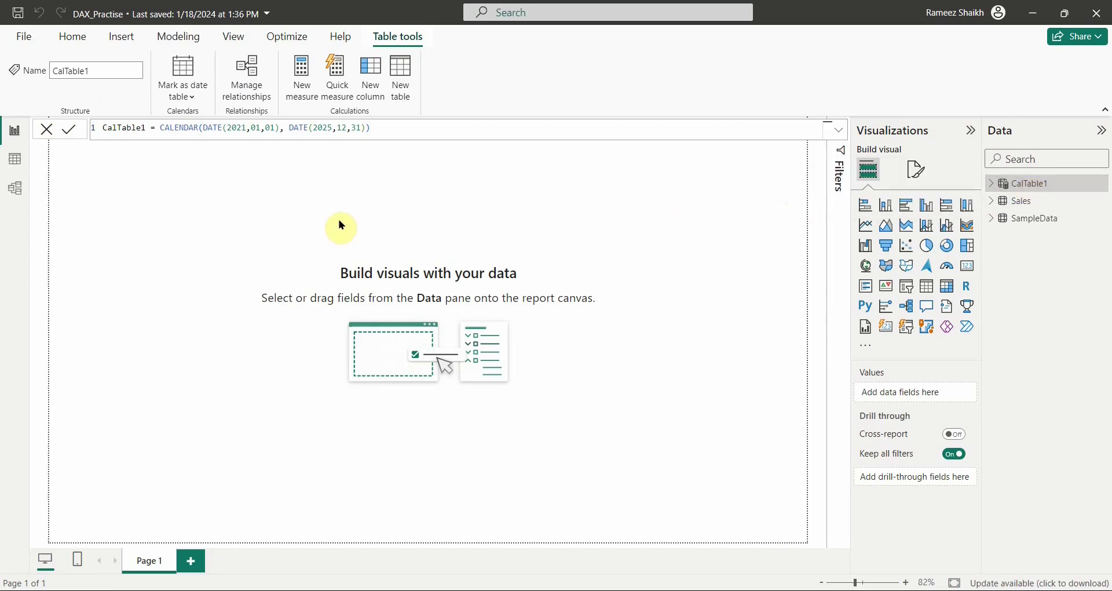
# - Show CalTable1 in Table view with its Date column sorted descending, newest first
pyautogui.click(15, 158)
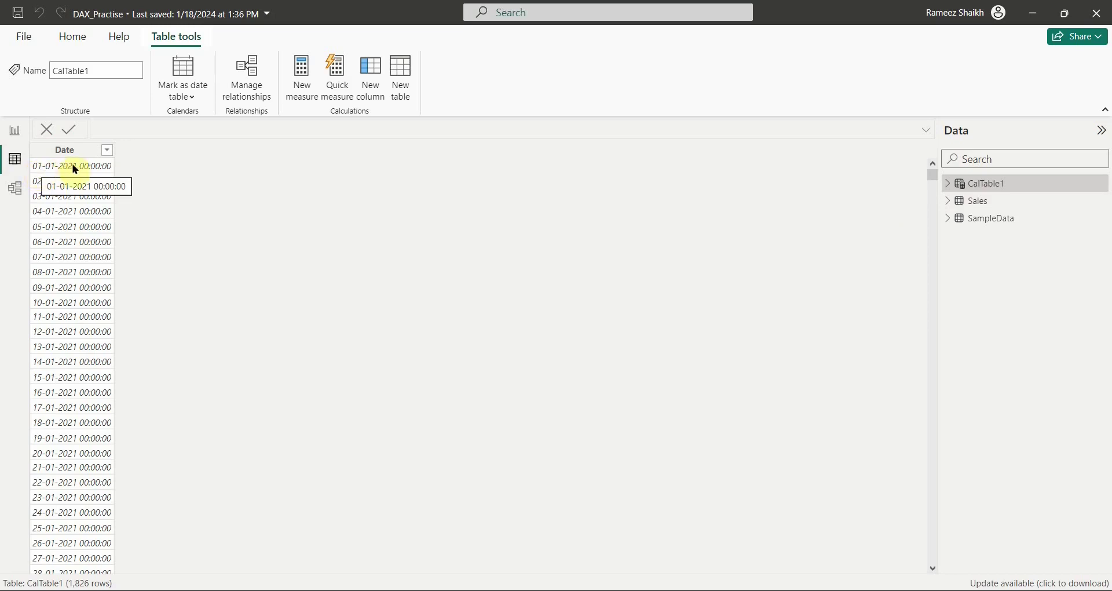
pyautogui.click(106, 150)
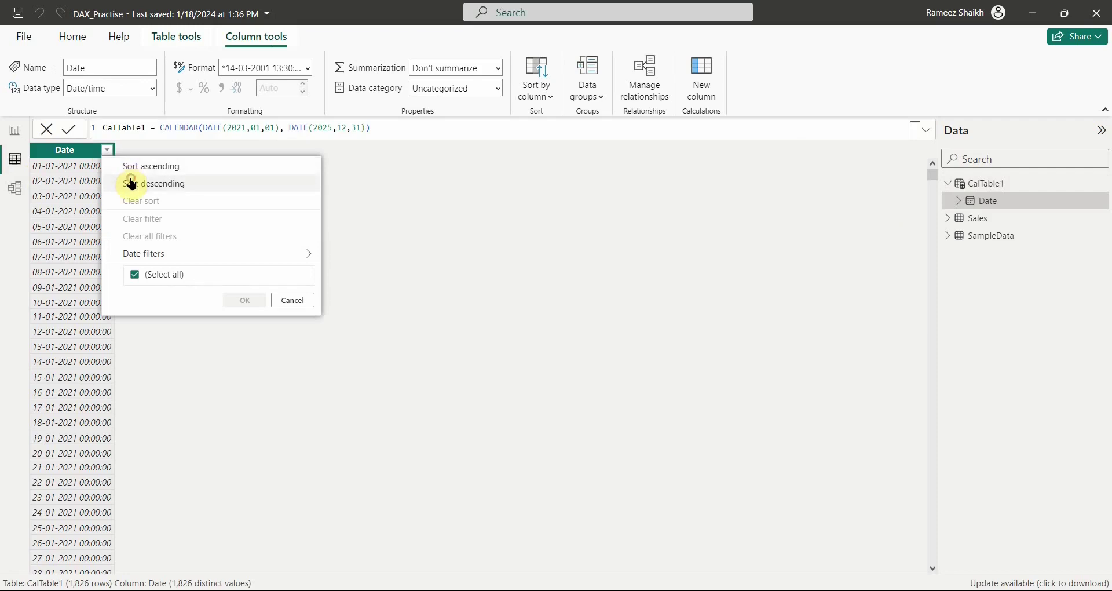
pyautogui.click(131, 185)
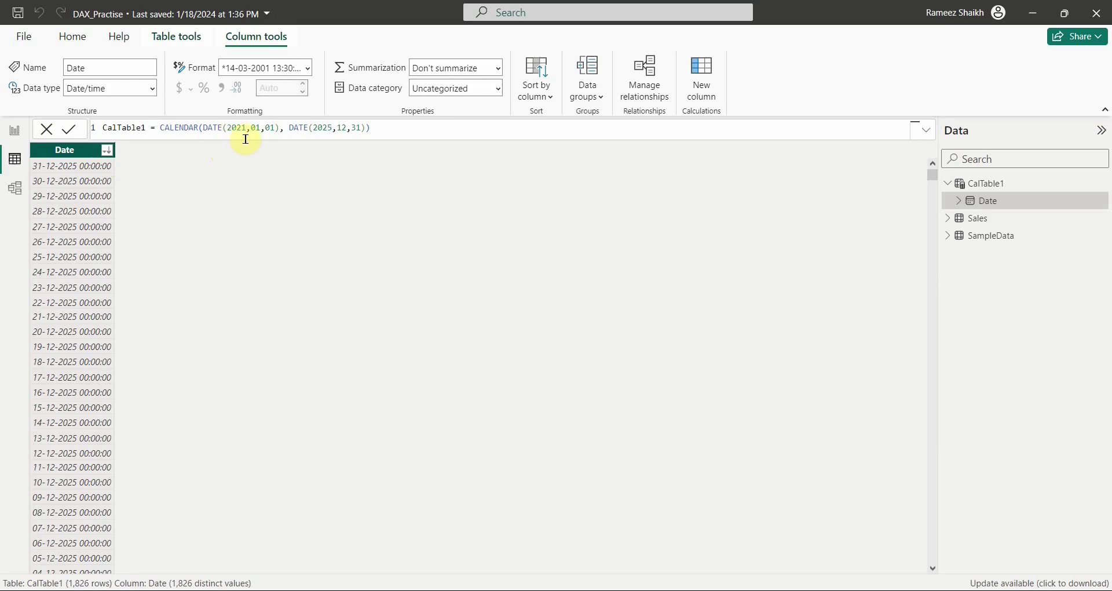
# - Highlight the 2021 start and 2025 end dates in the formula, then open the data type list
pyautogui.moveTo(280, 128); pyautogui.dragTo(224, 128)
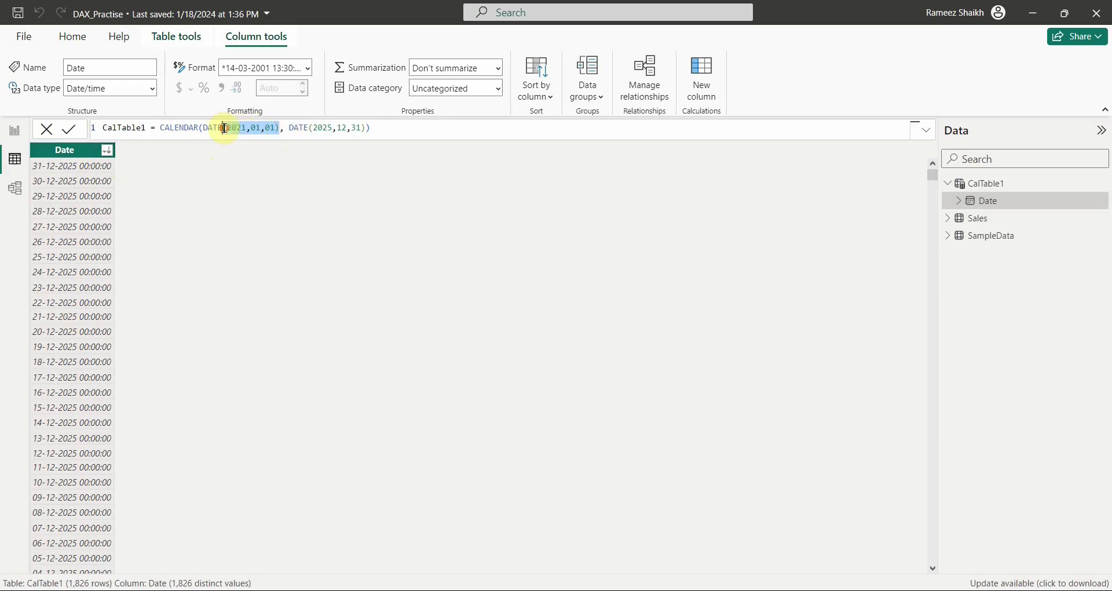
pyautogui.click(314, 127)
pyautogui.moveTo(313, 128); pyautogui.dragTo(376, 126)
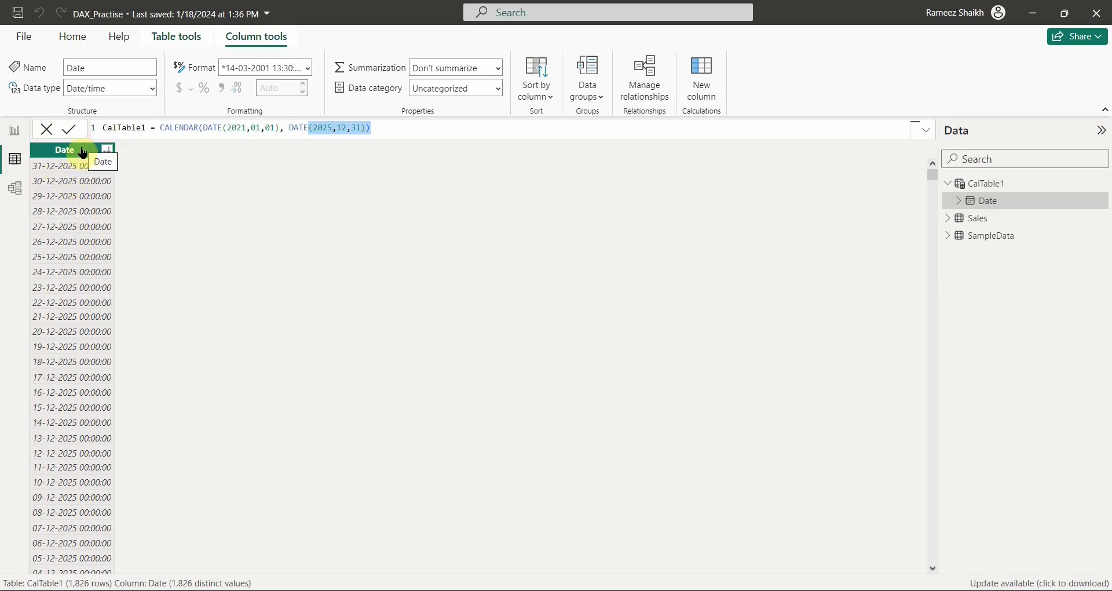
pyautogui.click(152, 89)
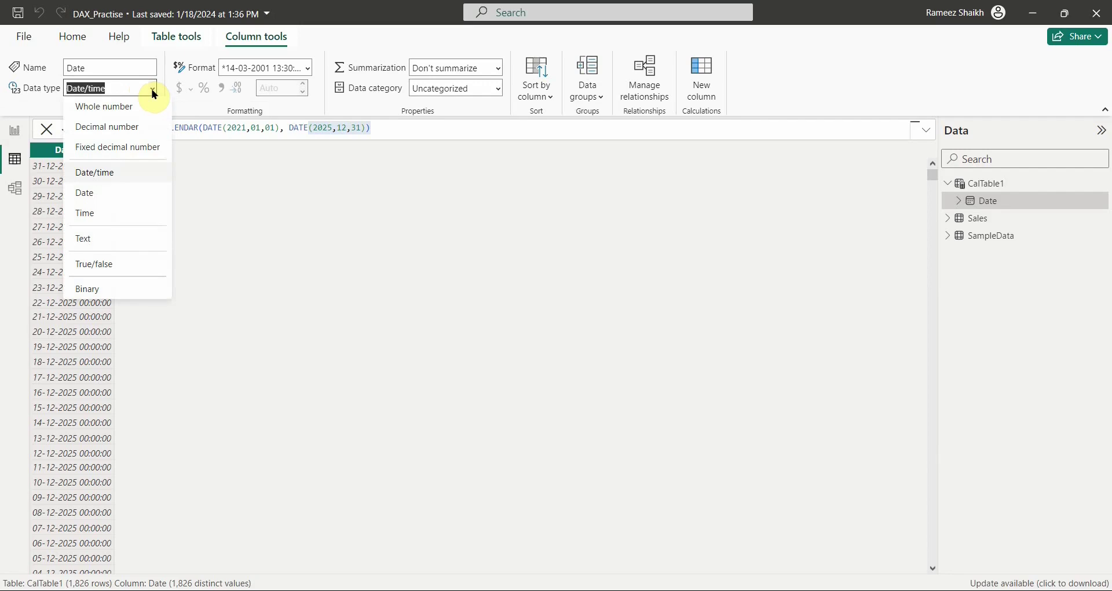
# - Make the Date column a Date type shown in short date format
pyautogui.click(80, 197)
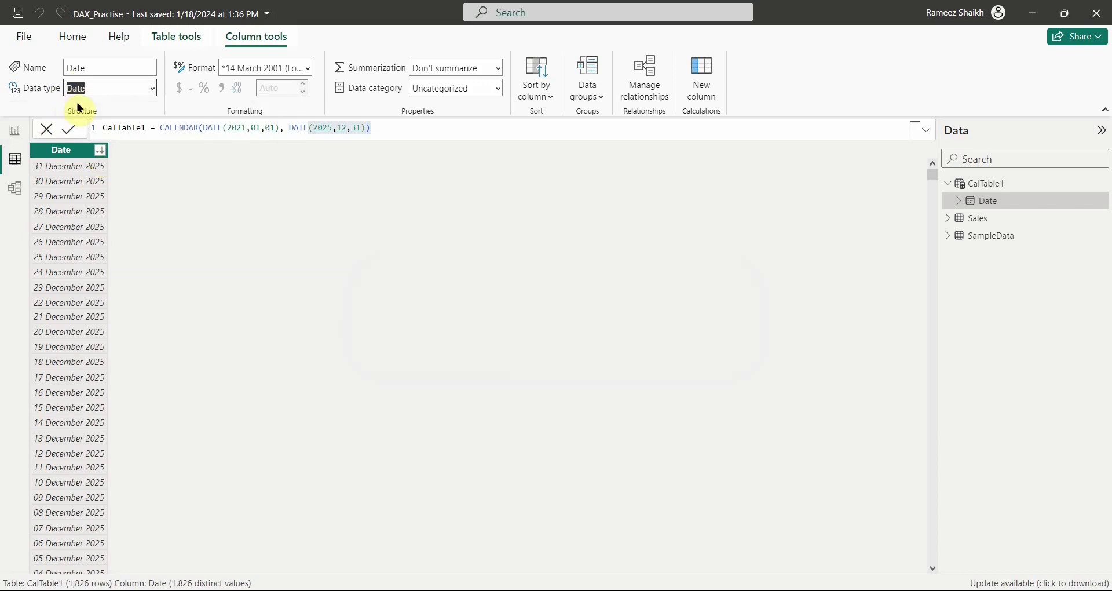
pyautogui.click(308, 69)
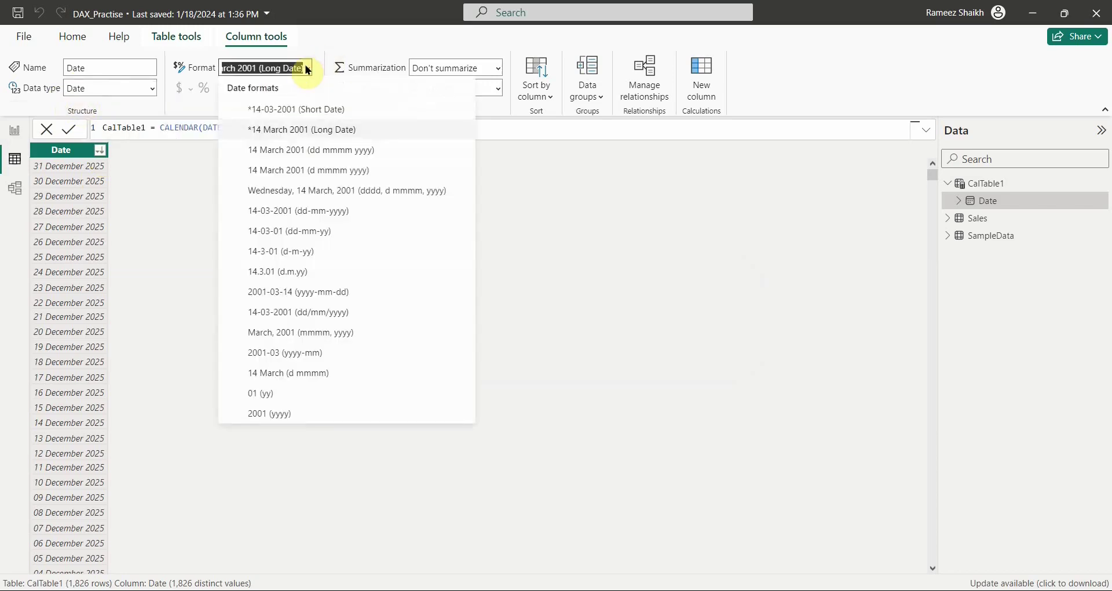
pyautogui.click(304, 110)
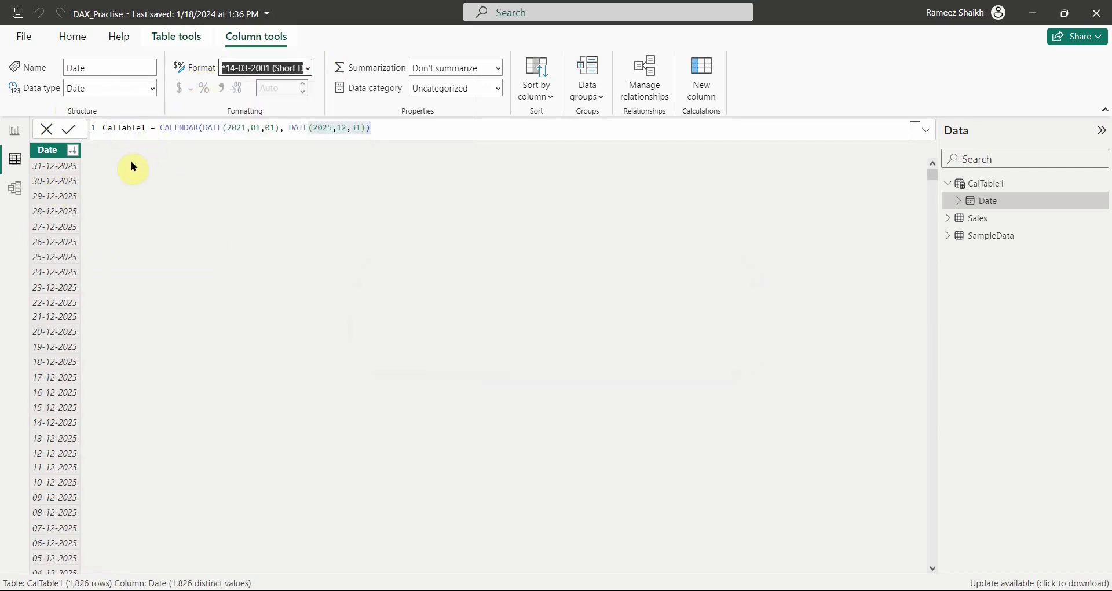
# - Clear the sort on the Date column so it runs ascending from 01-01-2021
pyautogui.click(74, 152)
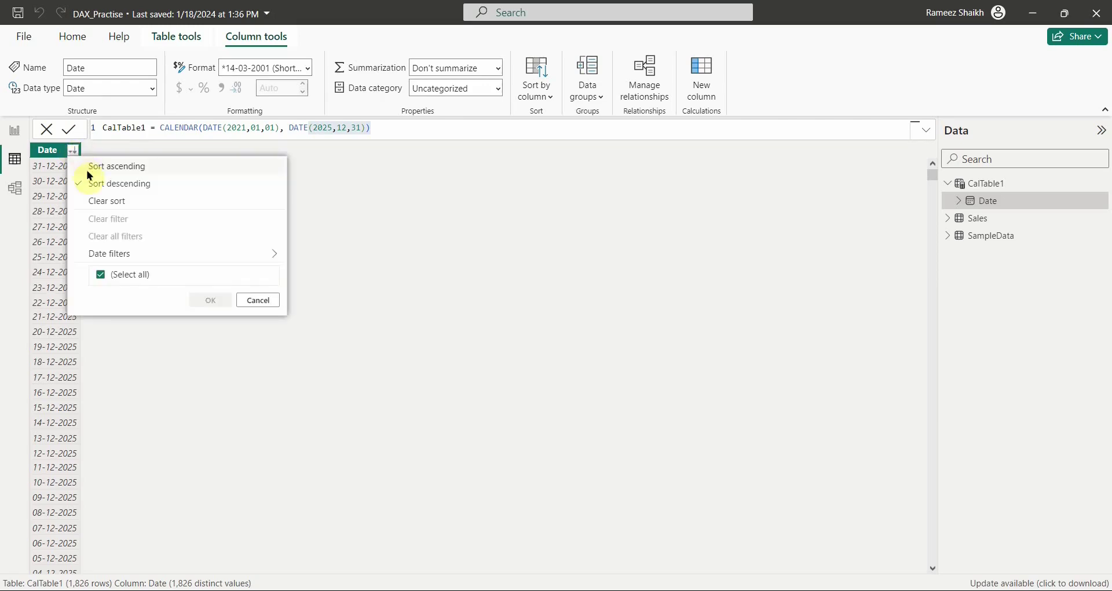
pyautogui.click(97, 200)
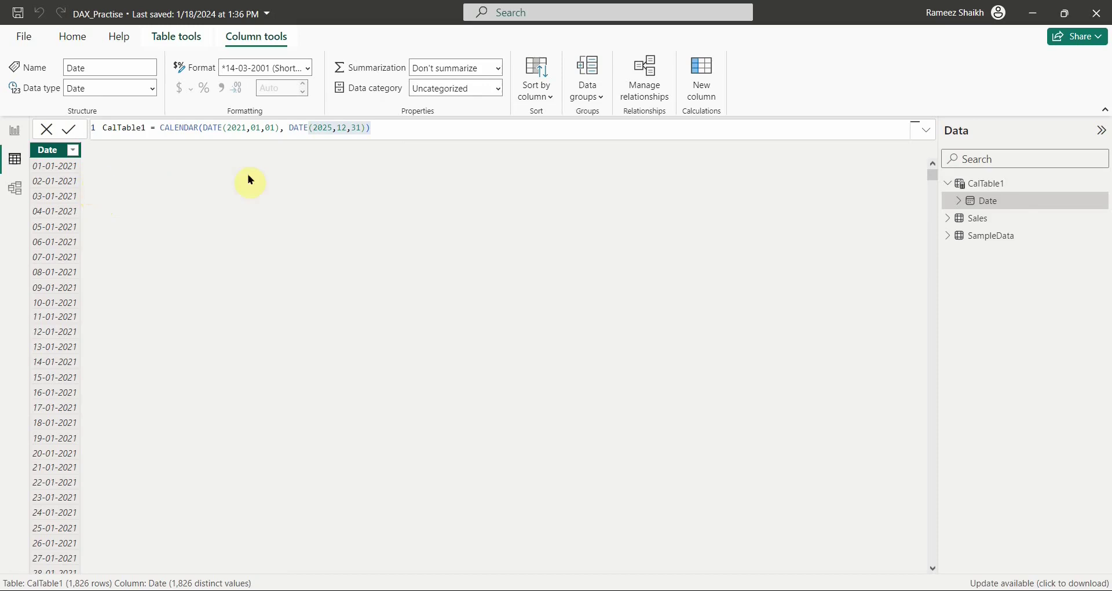
pyautogui.click(391, 133)
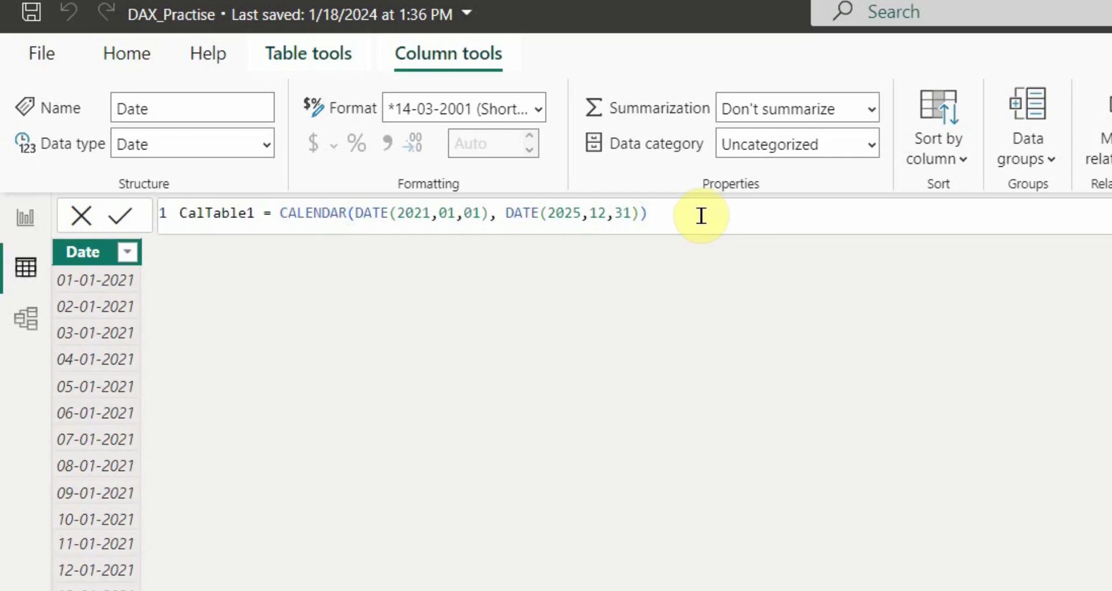
# - Wrap the CALENDAR expression inside ADDCOLUMNS on its own line
pyautogui.click(281, 214)
pyautogui.write('A')
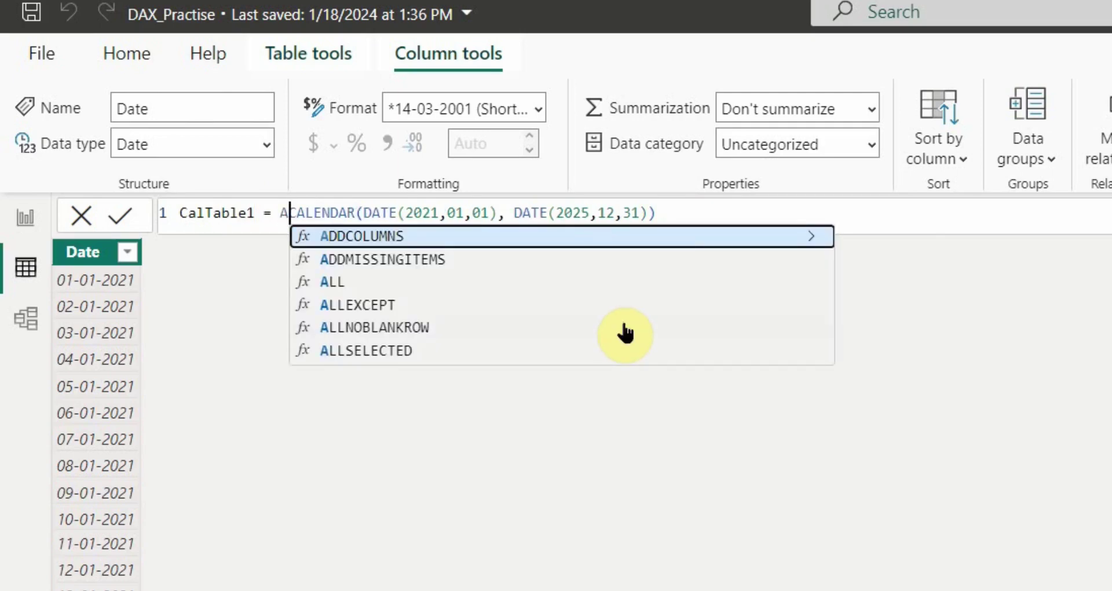
pyautogui.press('Tab')
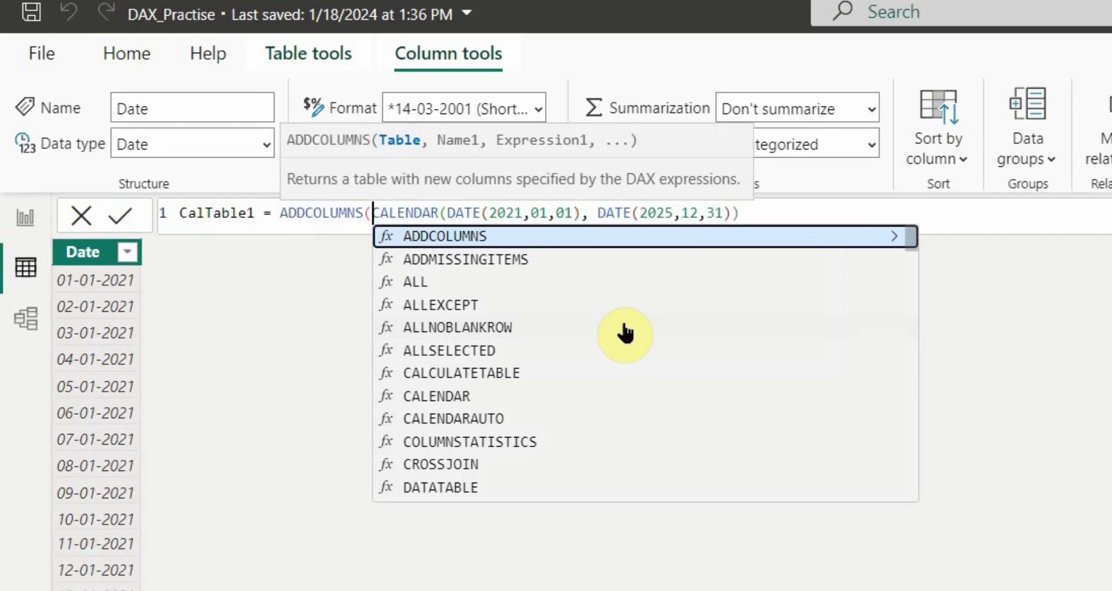
pyautogui.hotkey('shift', 'Return')
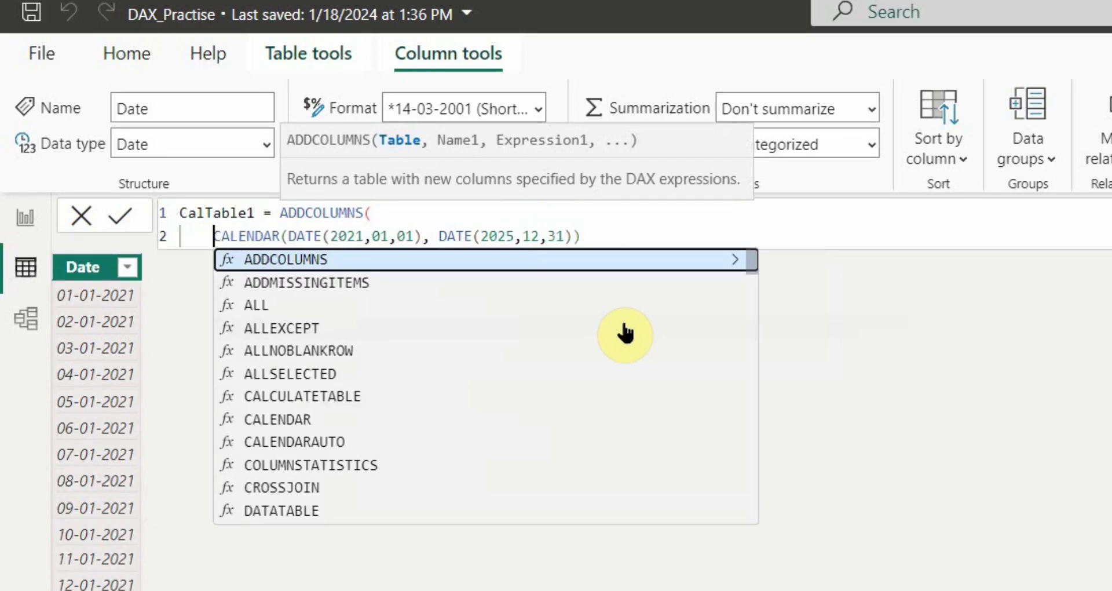
pyautogui.click(596, 230)
pyautogui.write(',')
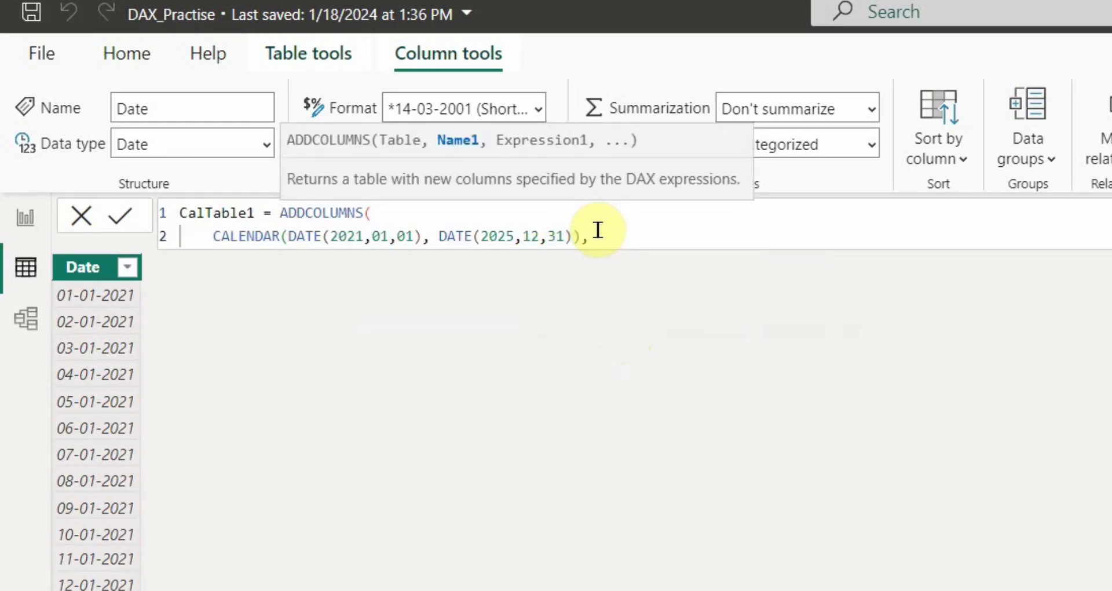
pyautogui.hotkey('shift', 'Return')
# - Add a "Year",YEAR([Date]) line, close the ADDCOLUMNS parenthesis, and commit the formula
pyautogui.write('"')
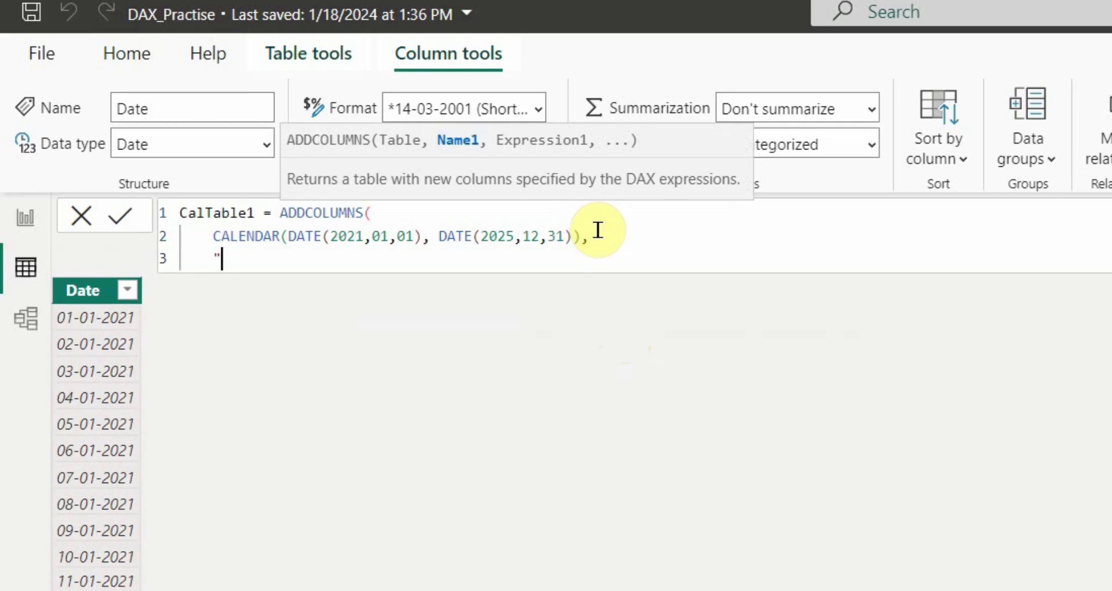
pyautogui.write('Year",Year')
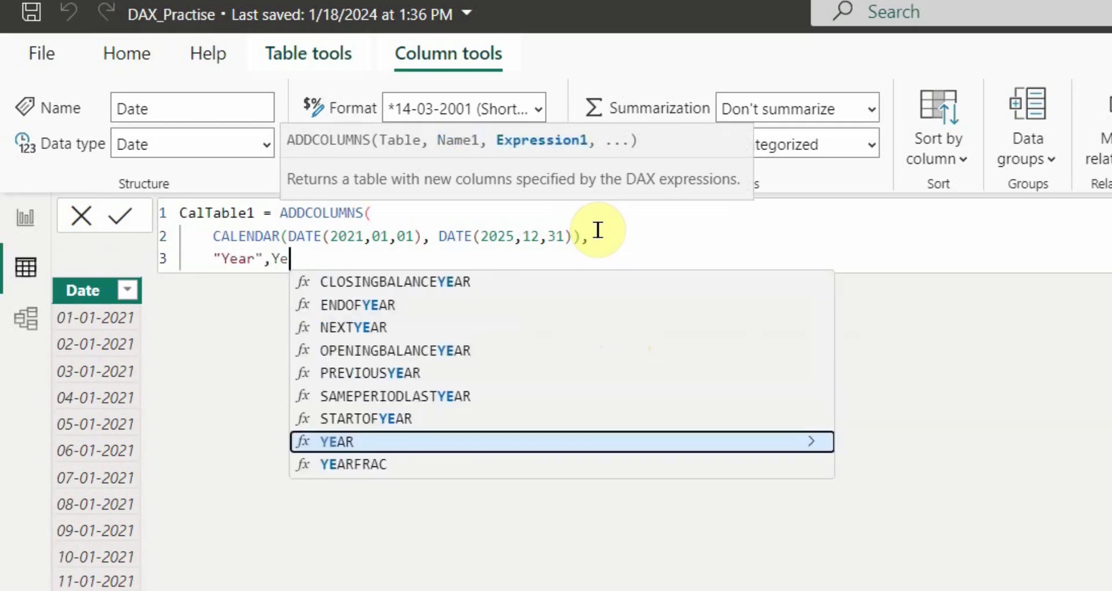
pyautogui.press('Tab')
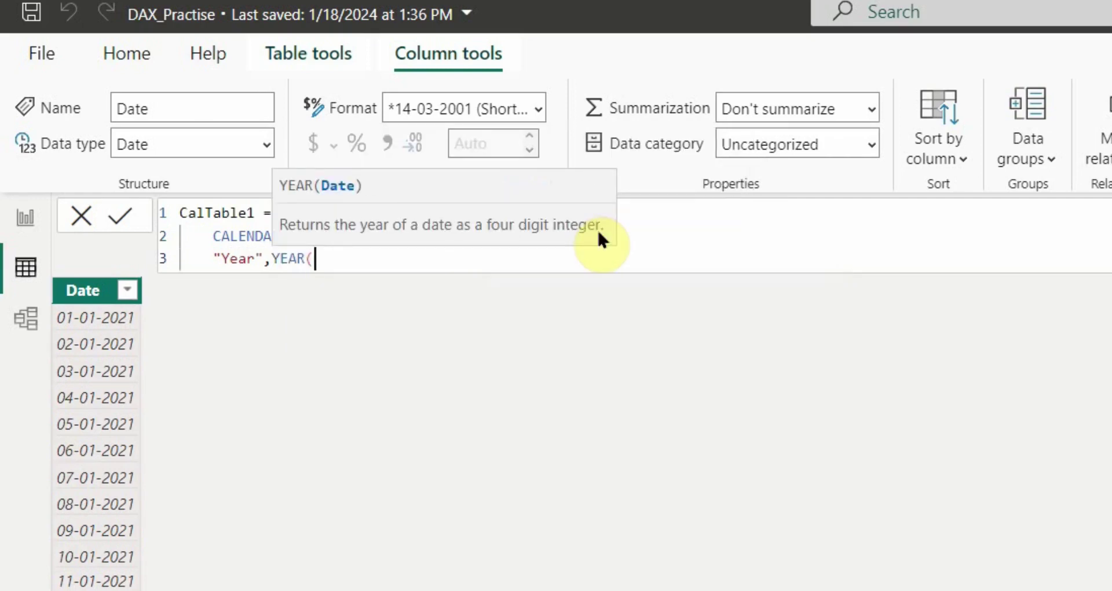
pyautogui.write('[')
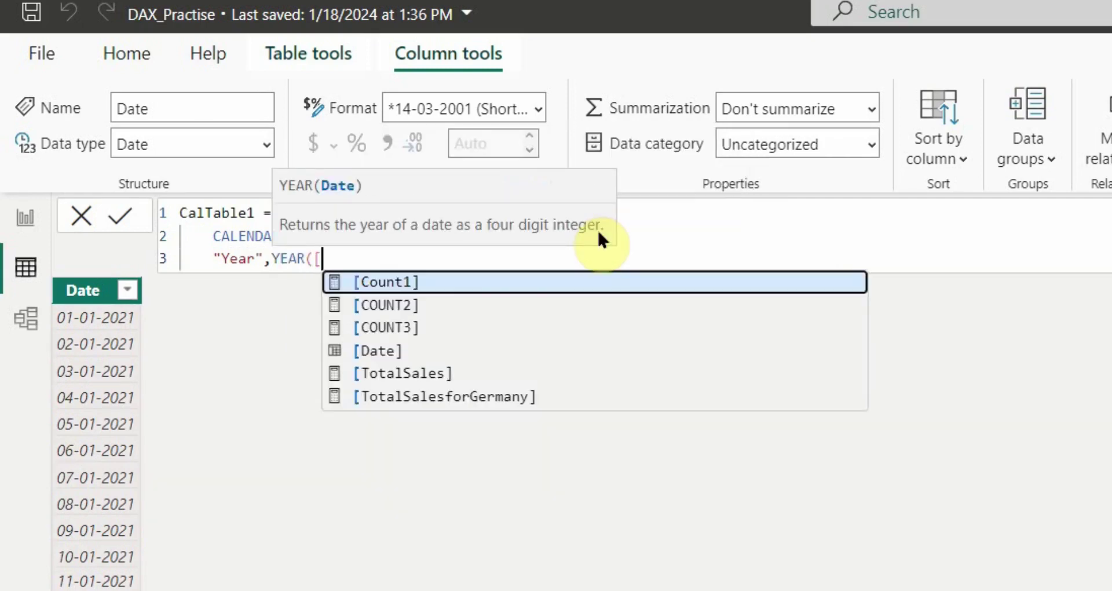
pyautogui.press('Down')
pyautogui.press('Down')
pyautogui.press('Down')
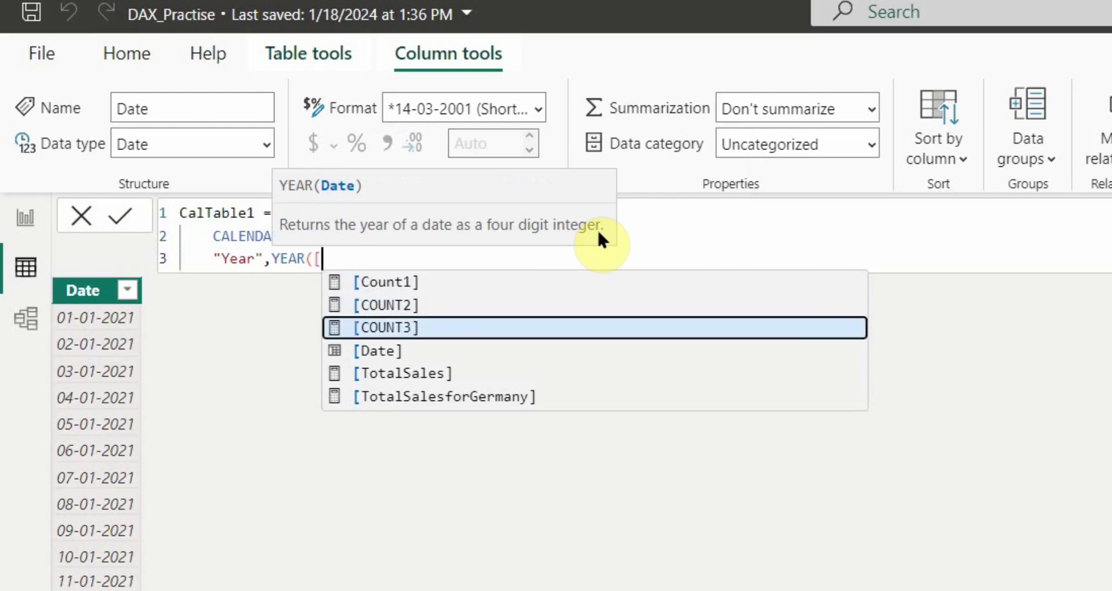
pyautogui.press('Tab')
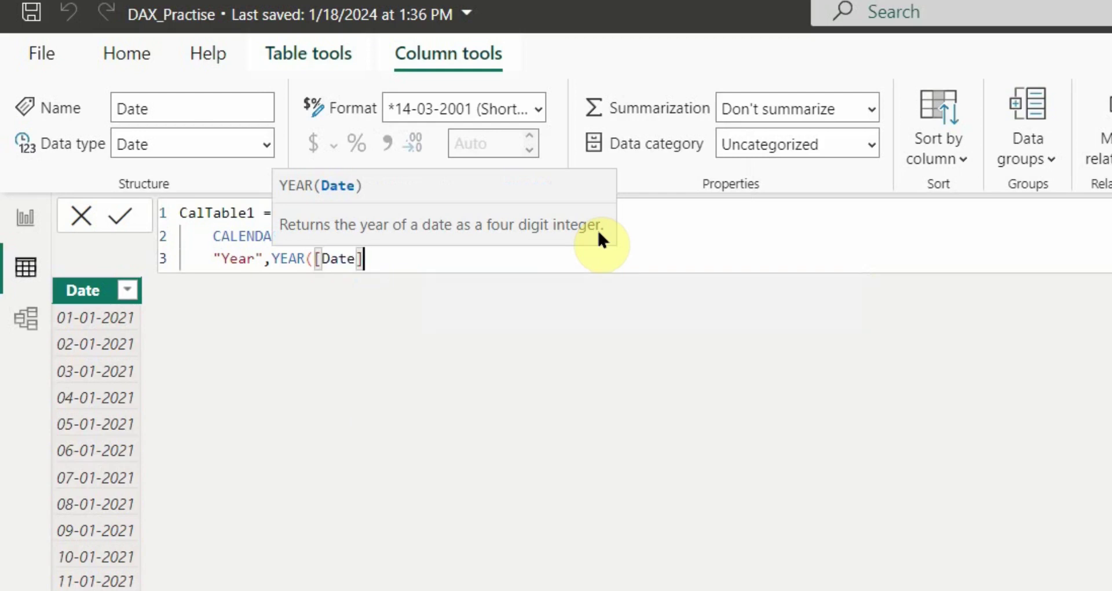
pyautogui.write(')')
pyautogui.hotkey('shift', 'Return')
pyautogui.write(')')
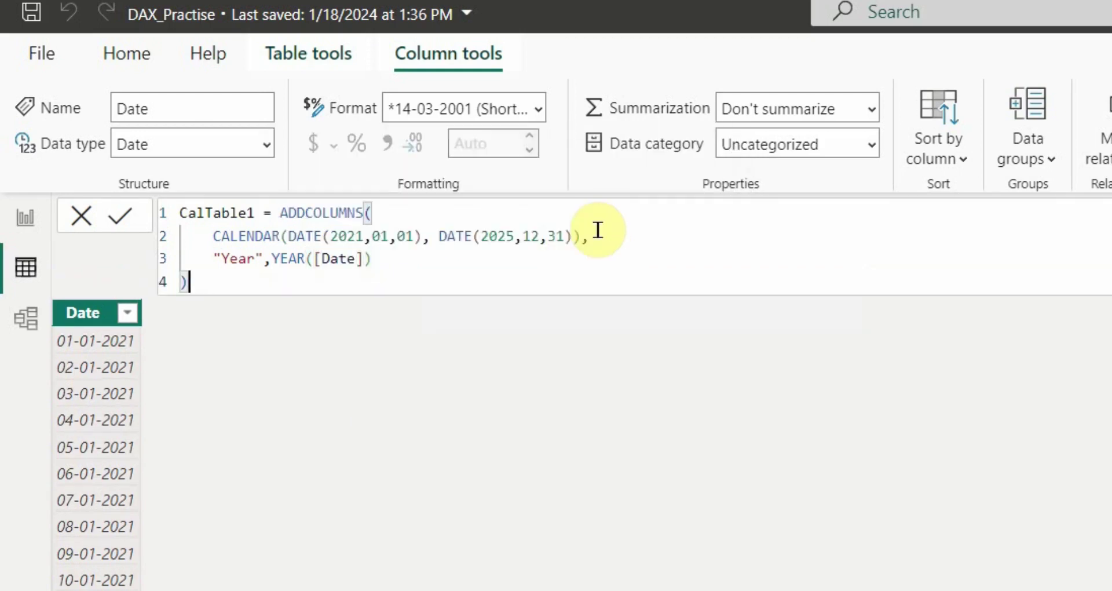
pyautogui.click(132, 220)
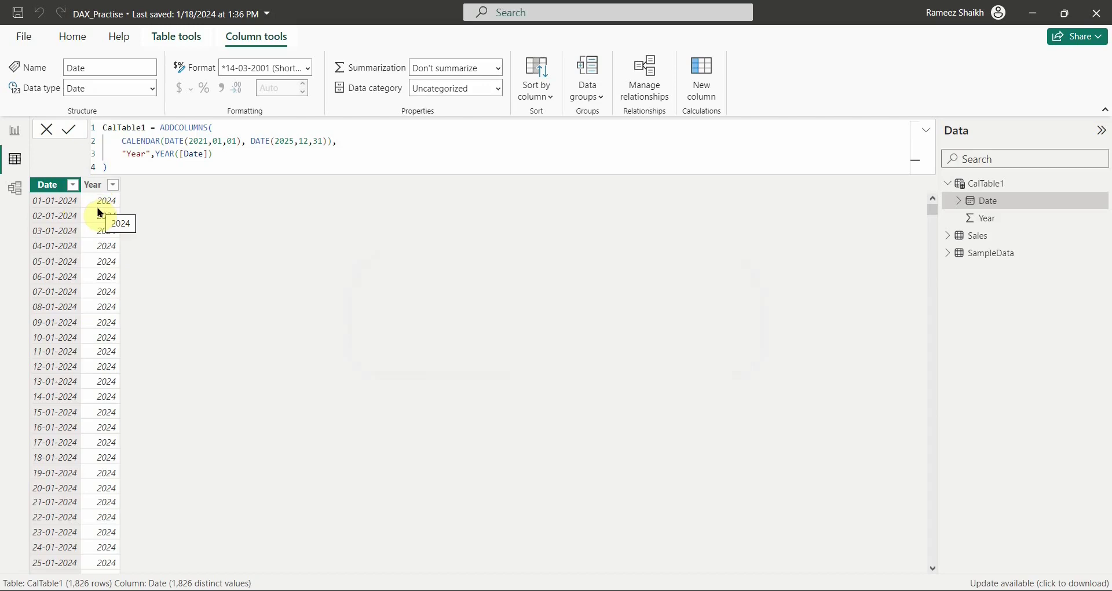
# - Duplicate the Year line and change the copy to "Month",MONTH([Date])
pyautogui.click(281, 154)
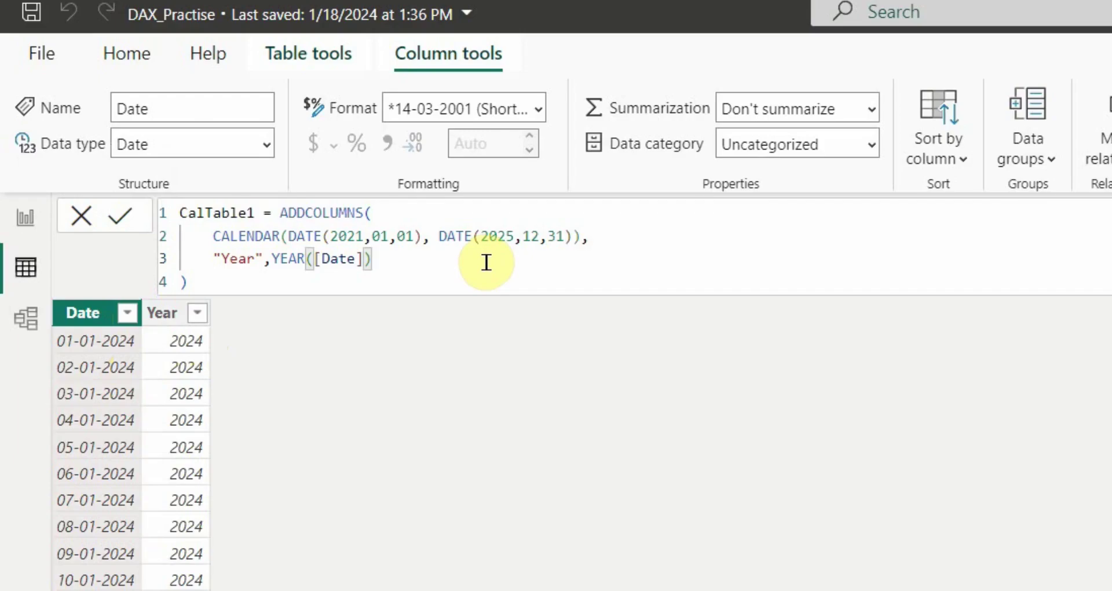
pyautogui.write(',')
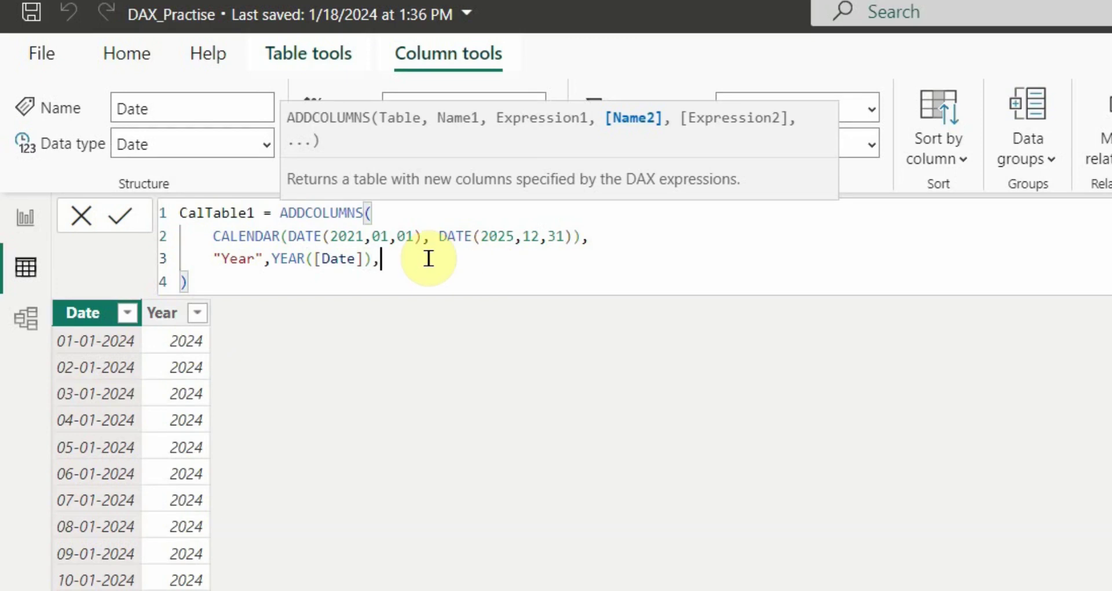
pyautogui.moveTo(383, 259); pyautogui.dragTo(216, 259)
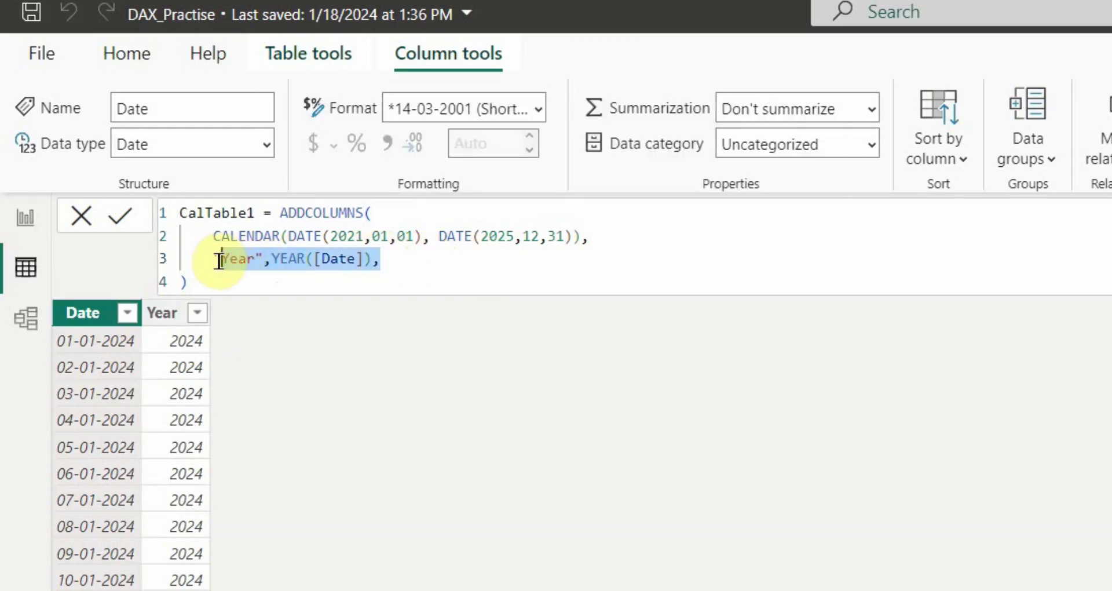
pyautogui.hotkey('ctrl', 'c')
pyautogui.click(405, 263)
pyautogui.press('Return')
pyautogui.hotkey('ctrl', 'v')
pyautogui.doubleClick(244, 285)
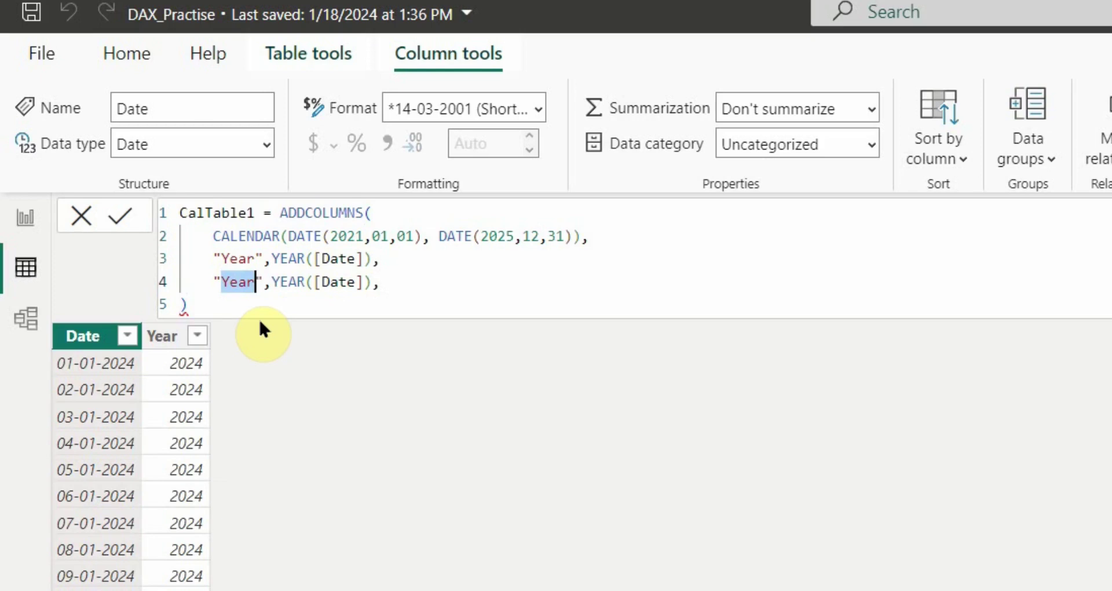
pyautogui.write('Month')
pyautogui.doubleClick(295, 281)
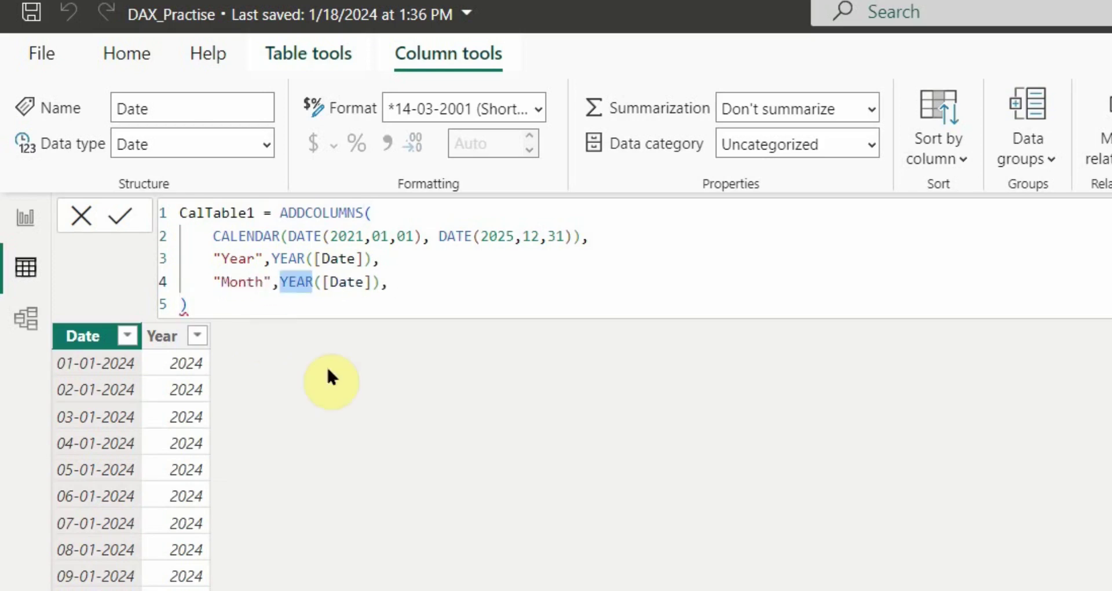
pyautogui.write('Month')
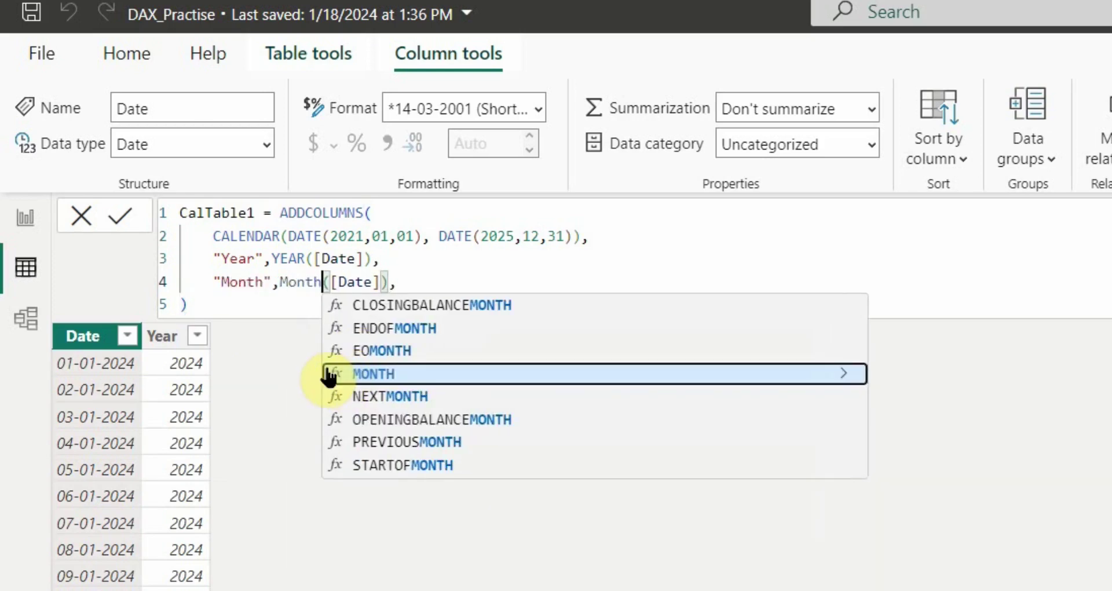
pyautogui.click(328, 373)
# - Paste another copy as "Quarter",QUARTER([Date]) and remove its trailing comma
pyautogui.click(449, 286)
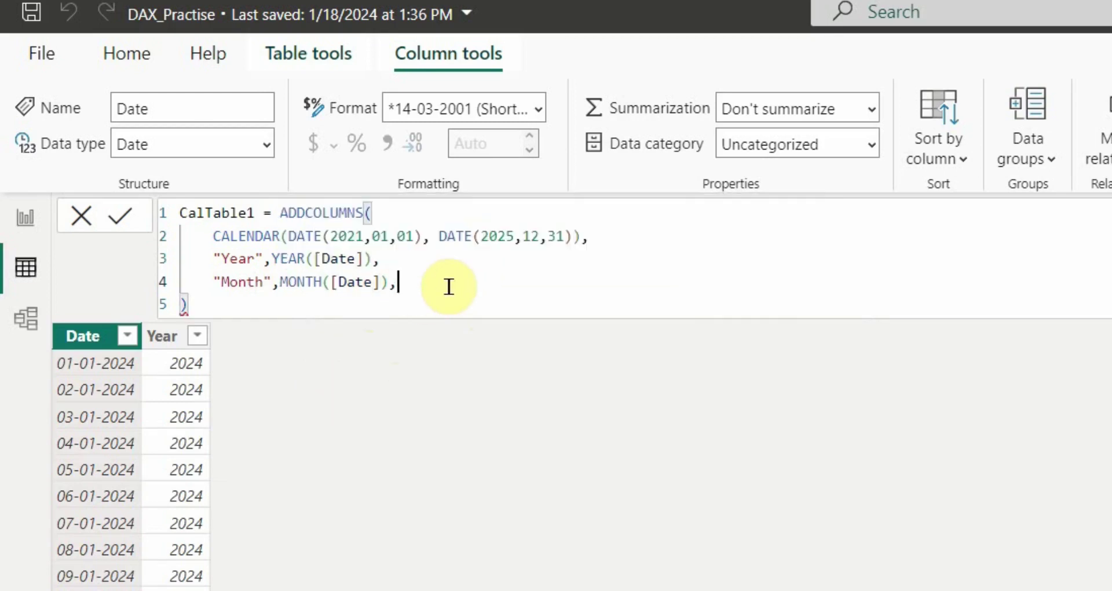
pyautogui.press('Return')
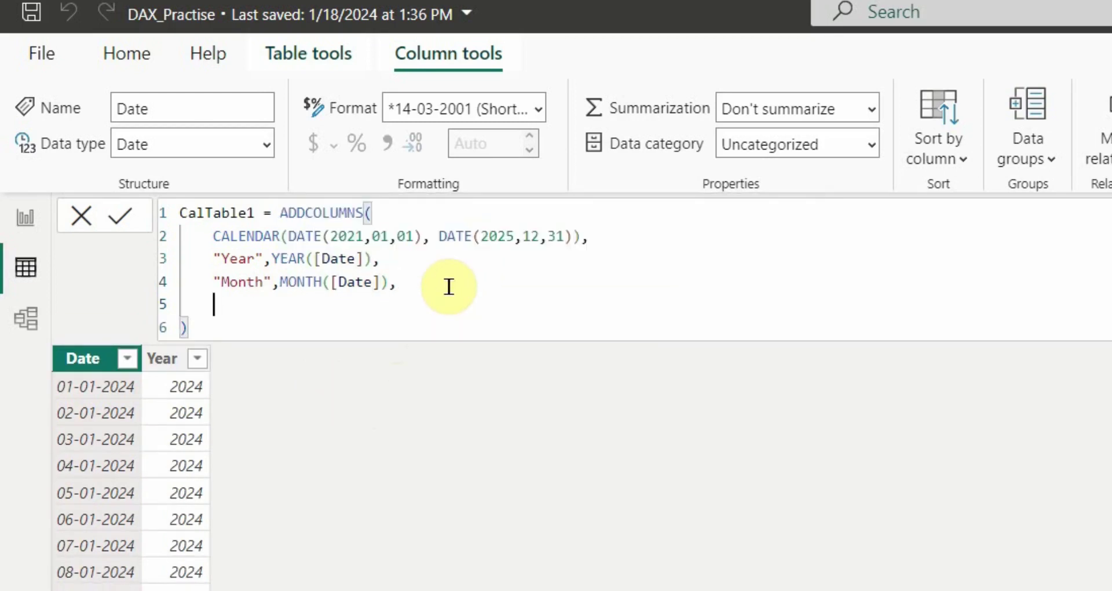
pyautogui.hotkey('ctrl', 'v')
pyautogui.doubleClick(237, 304)
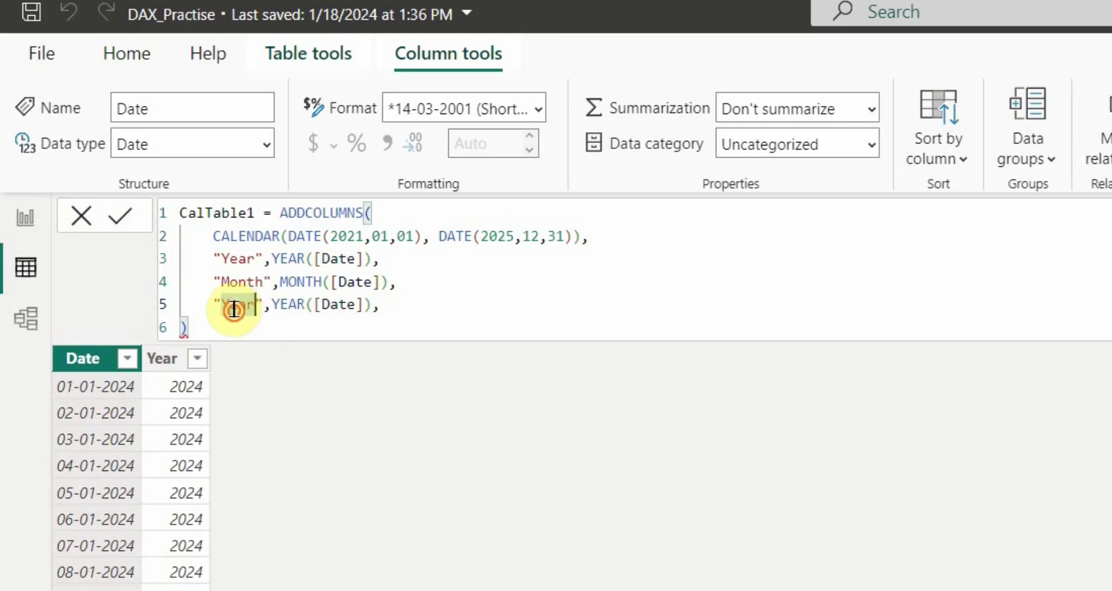
pyautogui.write('Quarter')
pyautogui.doubleClick(311, 305)
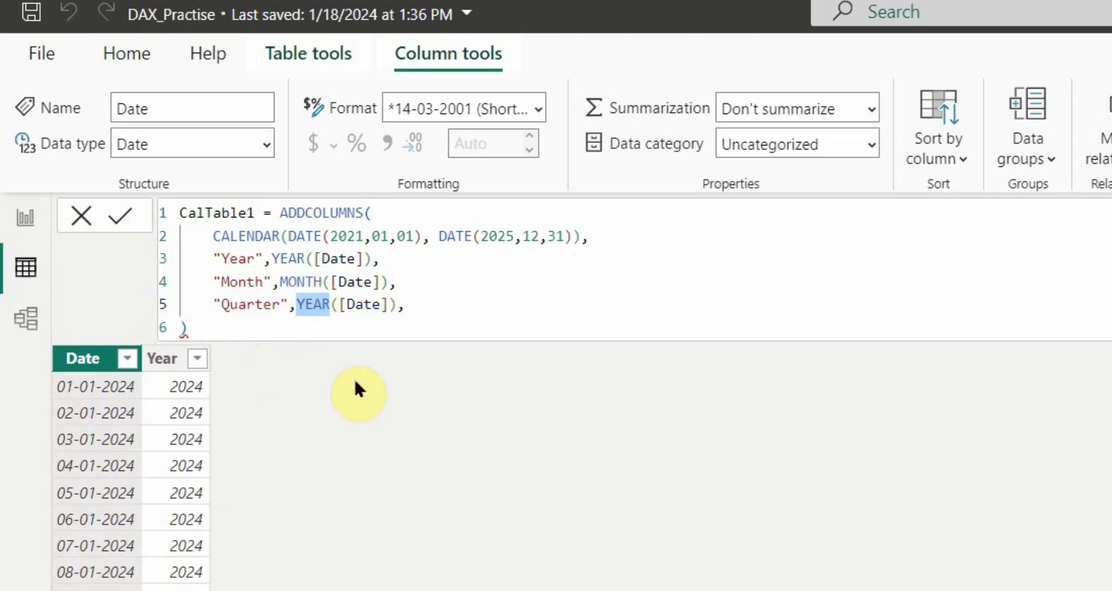
pyautogui.write('Qu')
pyautogui.press('Tab')
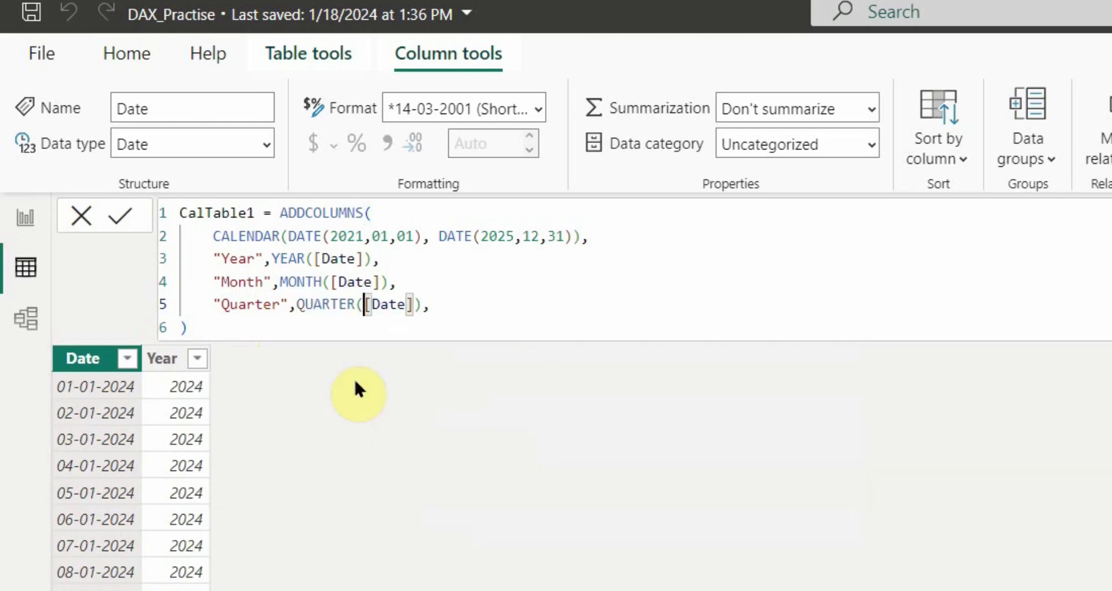
pyautogui.click(442, 303)
pyautogui.press('BackSpace')
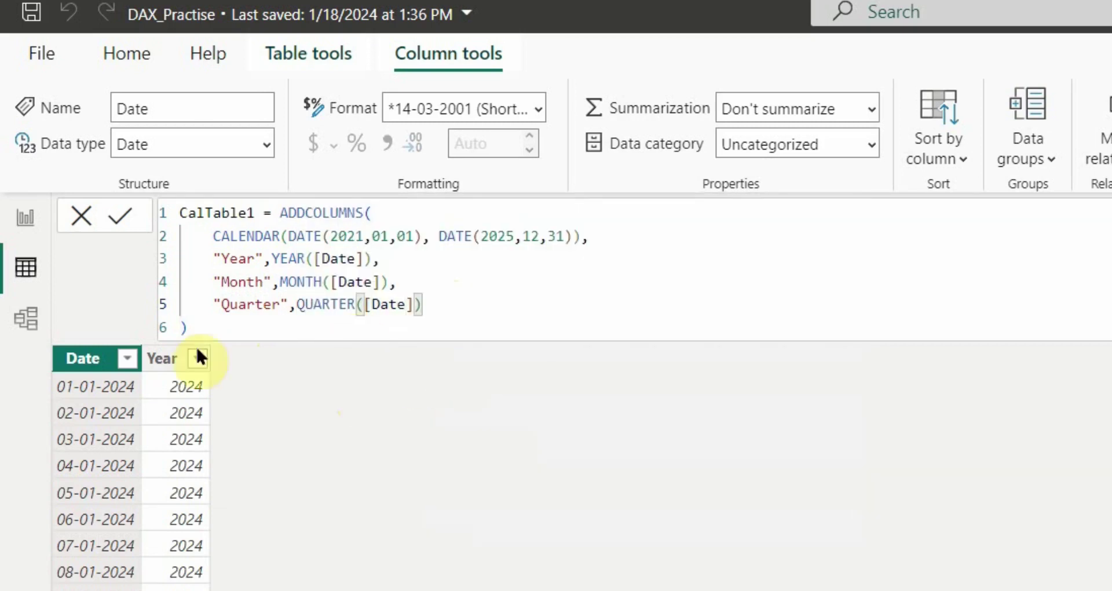
# - Commit Month and Quarter, prefix QUARTER with "Q"& for values like Q3, then open a new line after Month
pyautogui.click(121, 216)
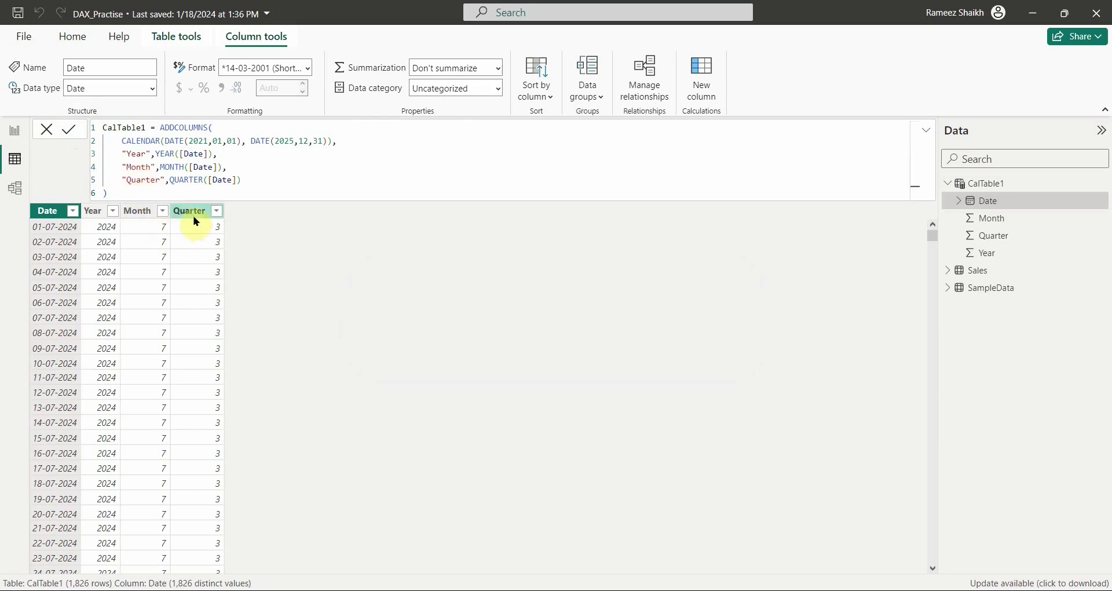
pyautogui.click(172, 184)
pyautogui.write('"Q"')
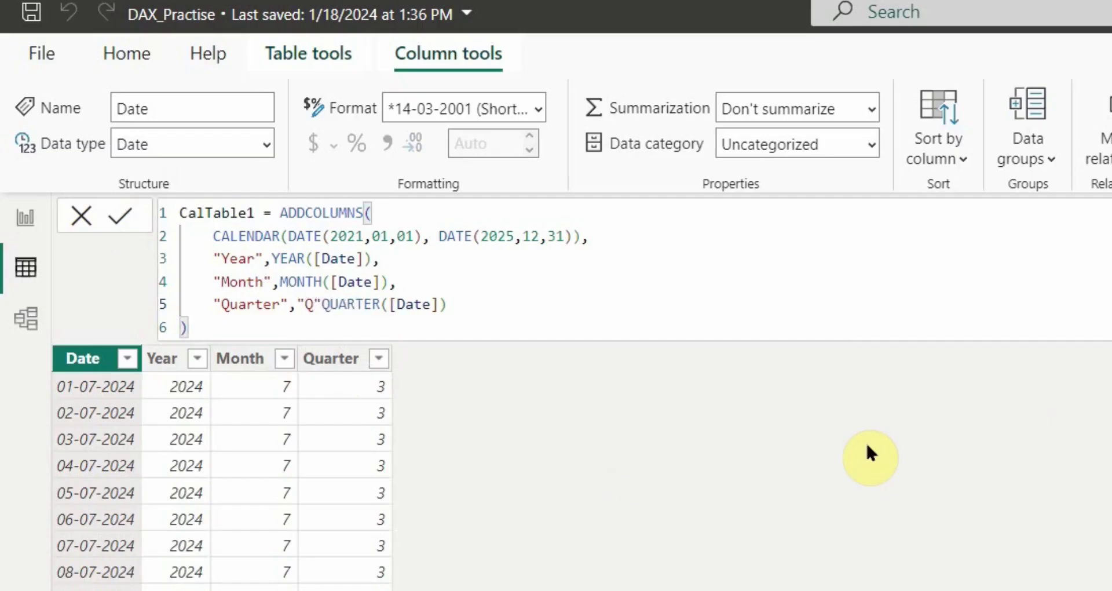
pyautogui.write('&')
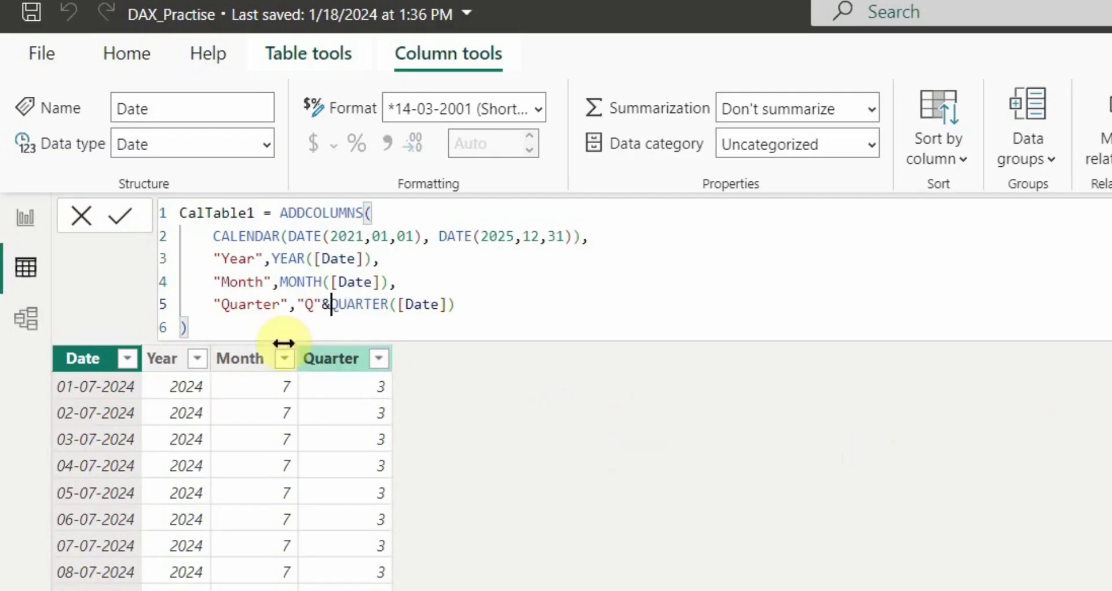
pyautogui.click(123, 218)
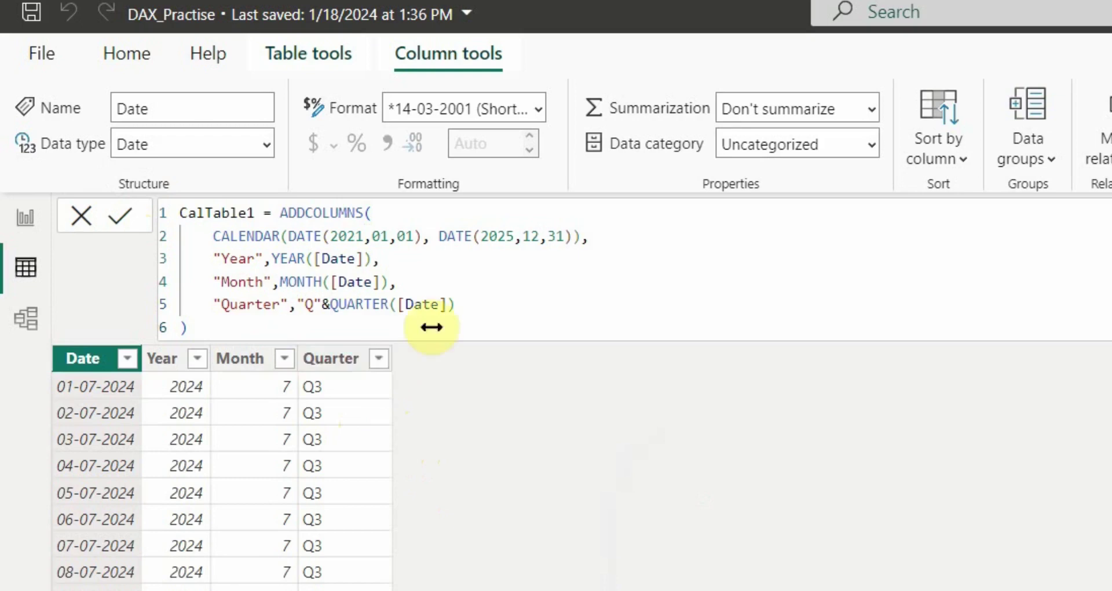
pyautogui.click(443, 283)
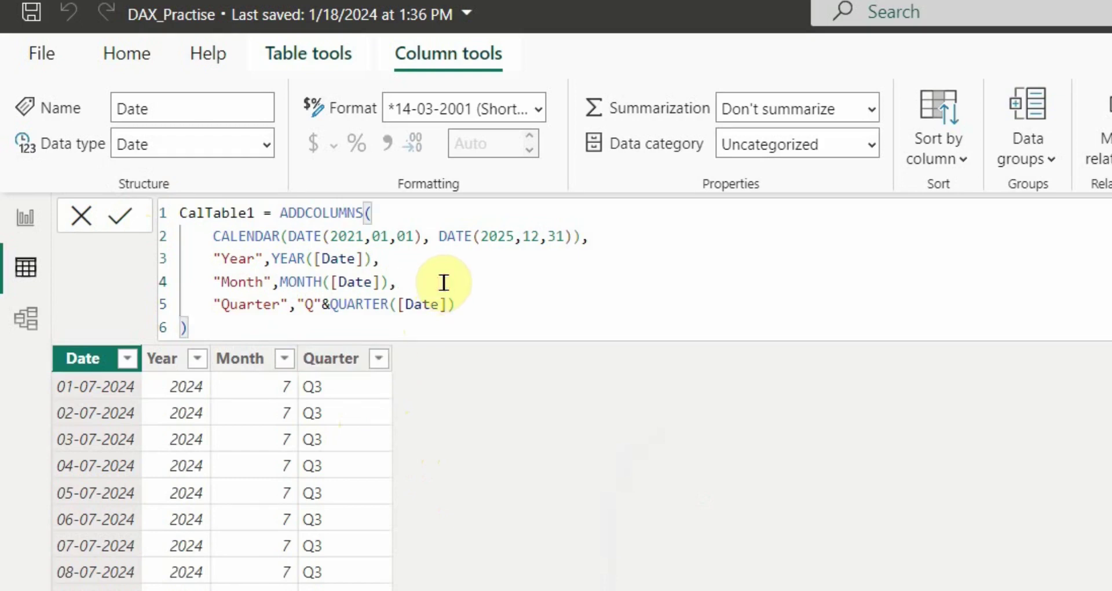
pyautogui.hotkey('shift', 'Return')
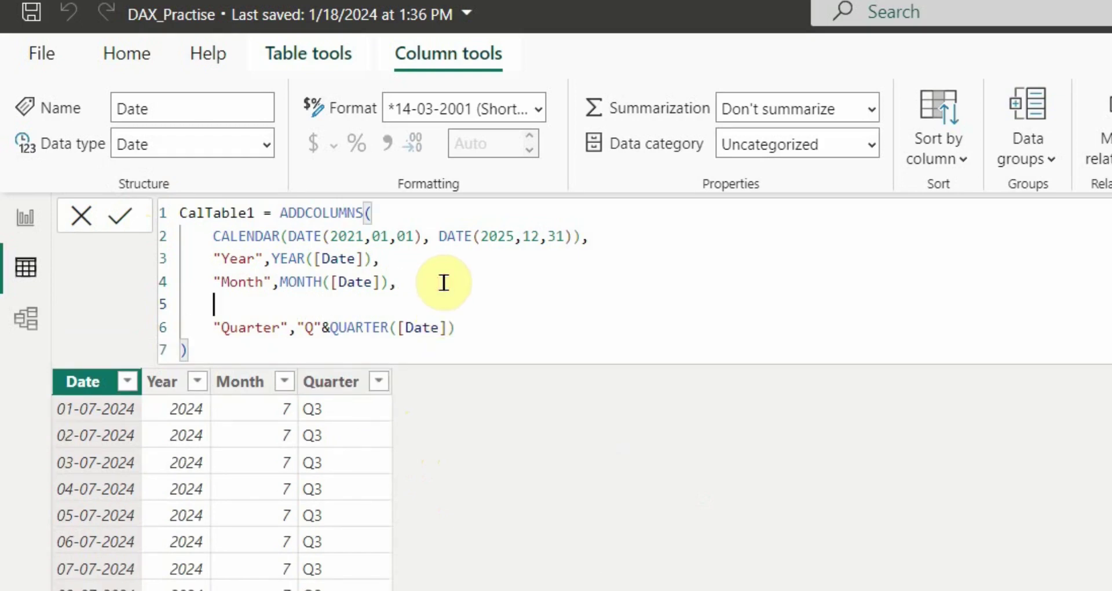
# - Paste the Year line as "Day",DAY([Date]) and commit it to add the Day column
pyautogui.hotkey('ctrl', 'v')
pyautogui.doubleClick(238, 306)
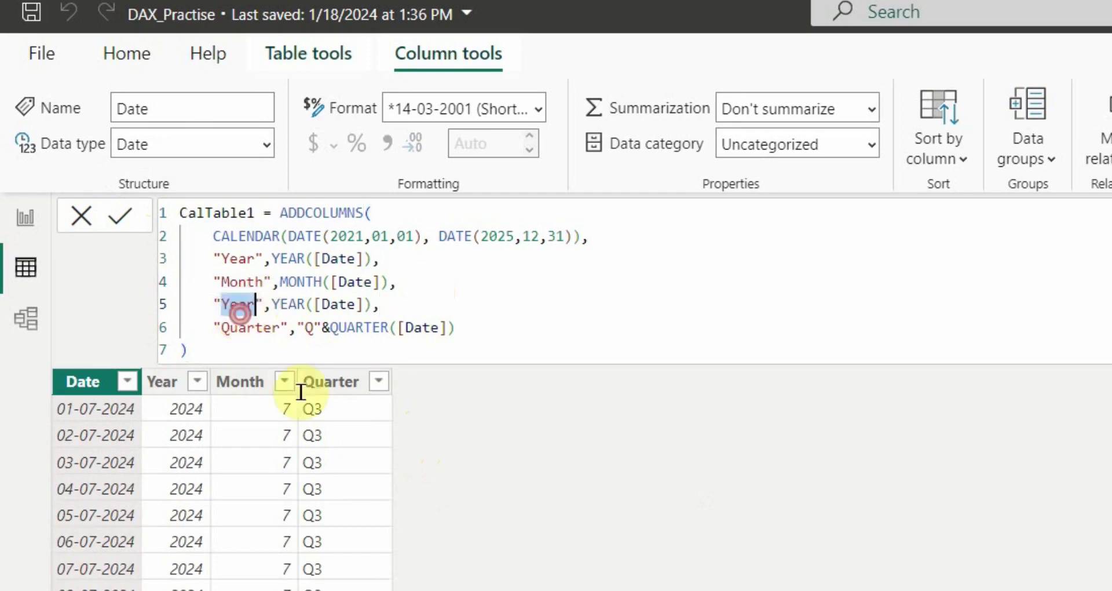
pyautogui.write('Day')
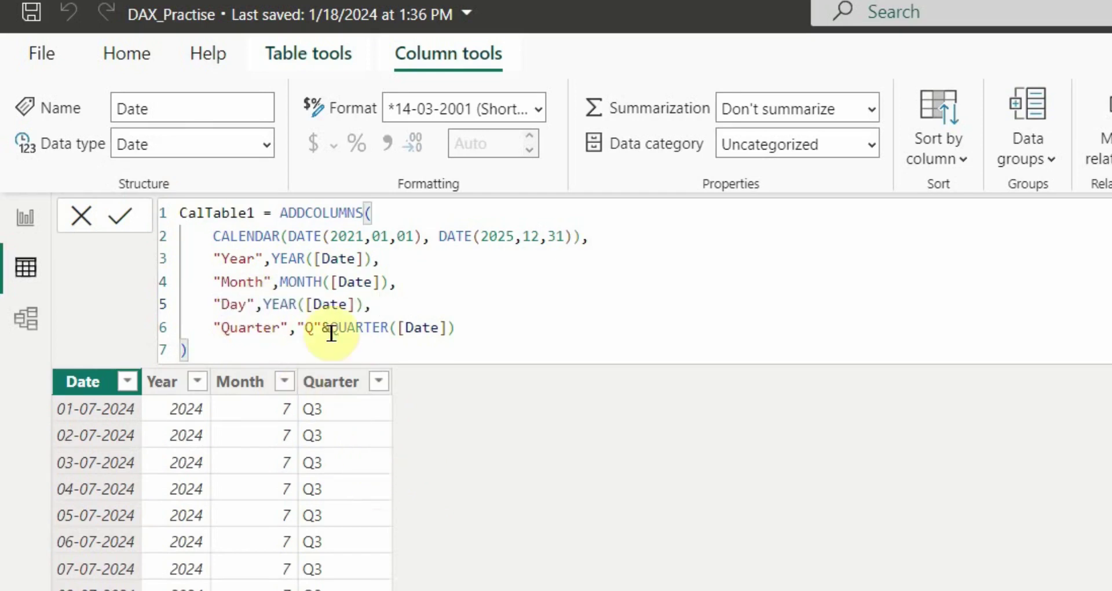
pyautogui.doubleClick(280, 304)
pyautogui.write('Day')
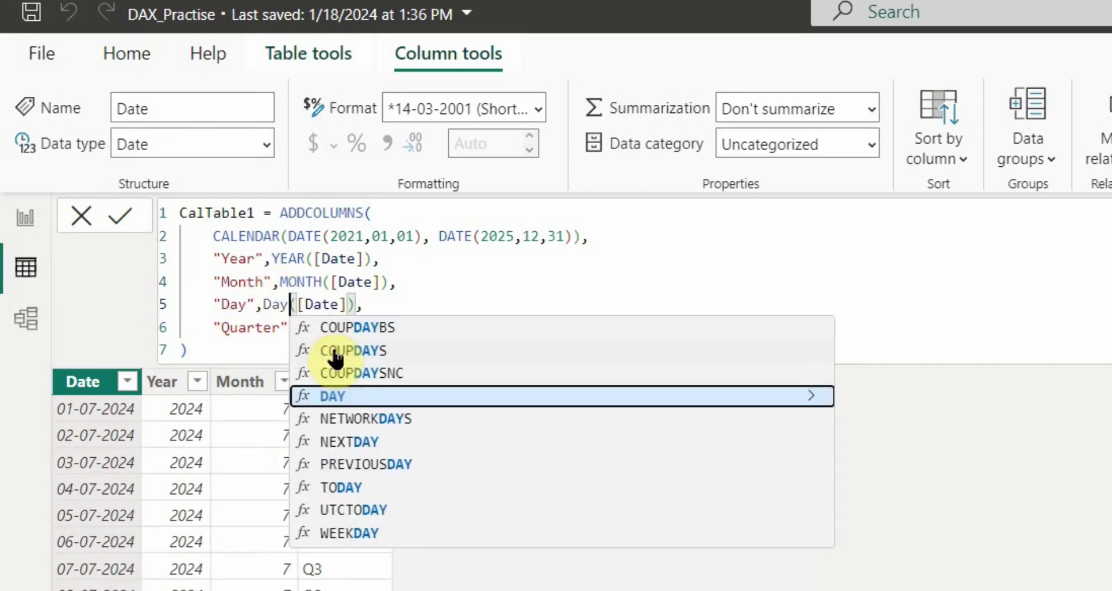
pyautogui.click(337, 396)
pyautogui.click(473, 328)
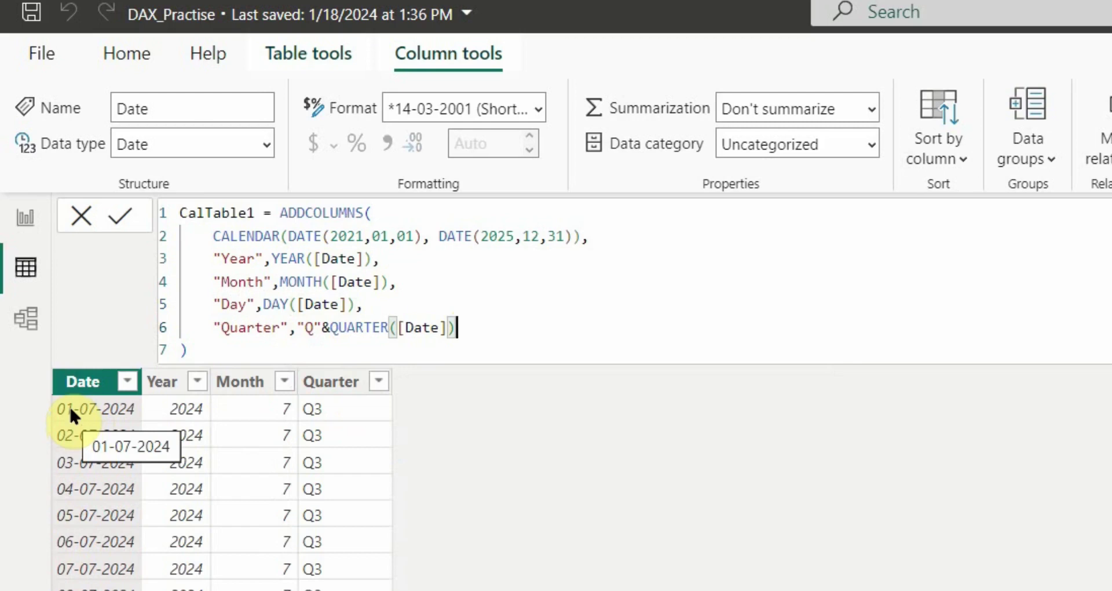
pyautogui.click(124, 222)
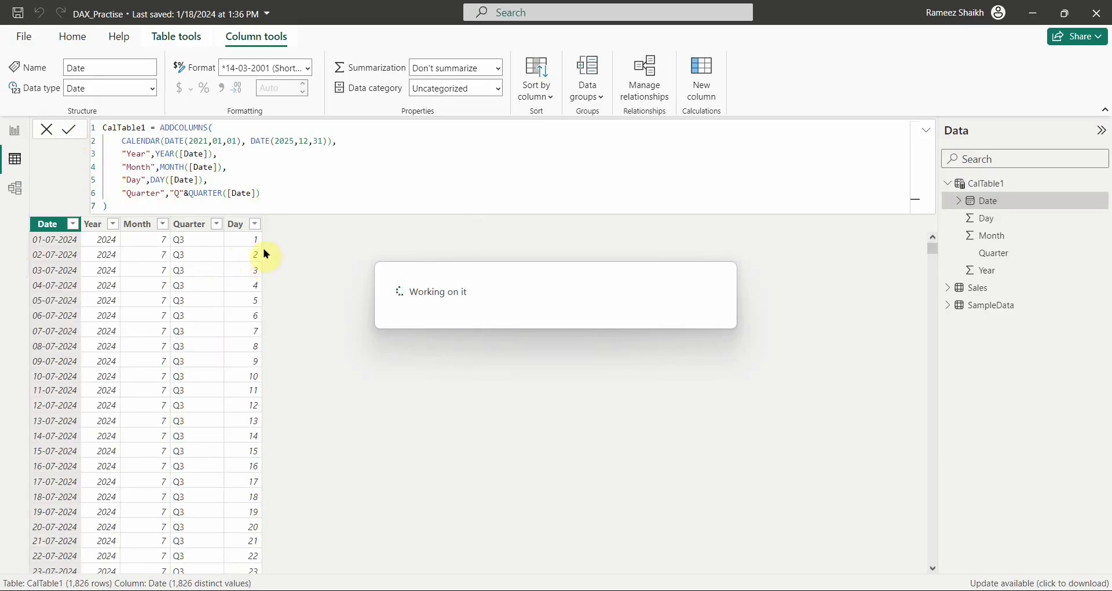
pyautogui.click(305, 194)
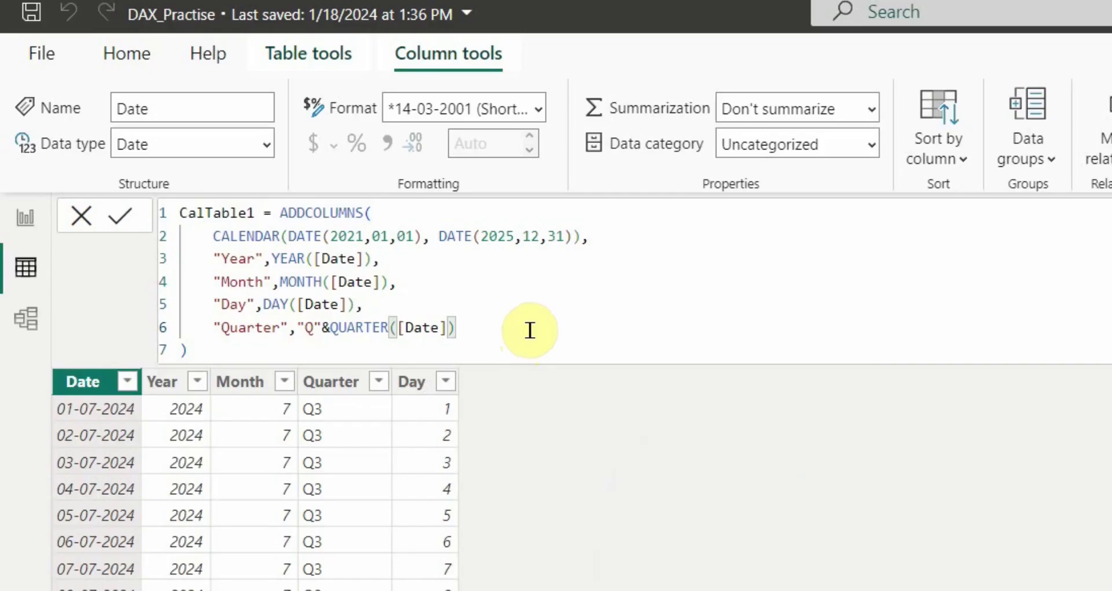
# - Add "Week Day",WEEKDAY([Date]) and "weekNo",WEEKNUM([Date]) lines to the formula
pyautogui.write(',')
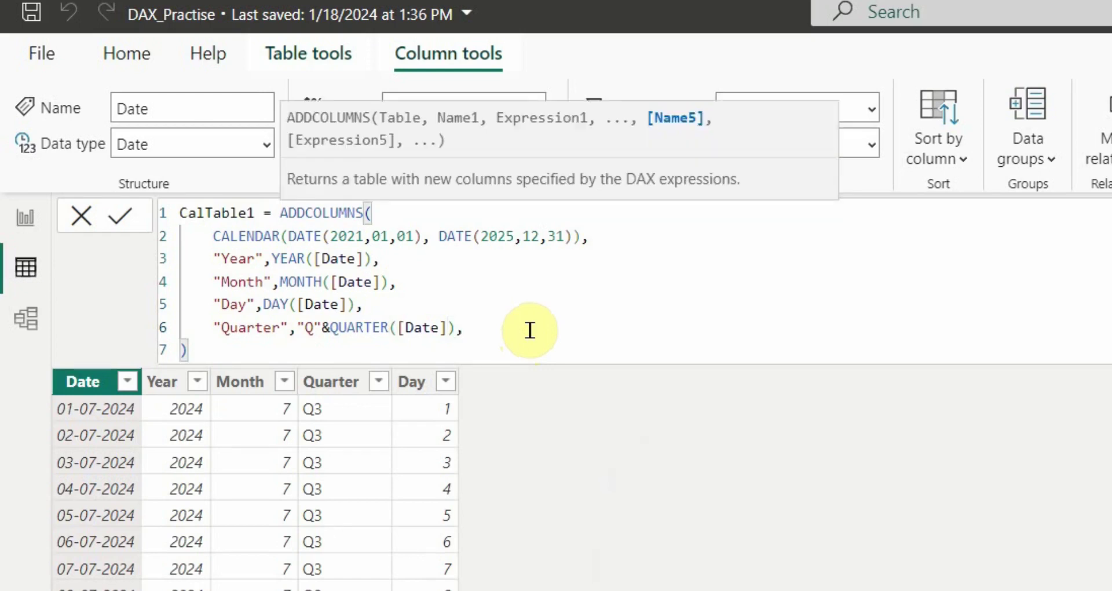
pyautogui.press('Return')
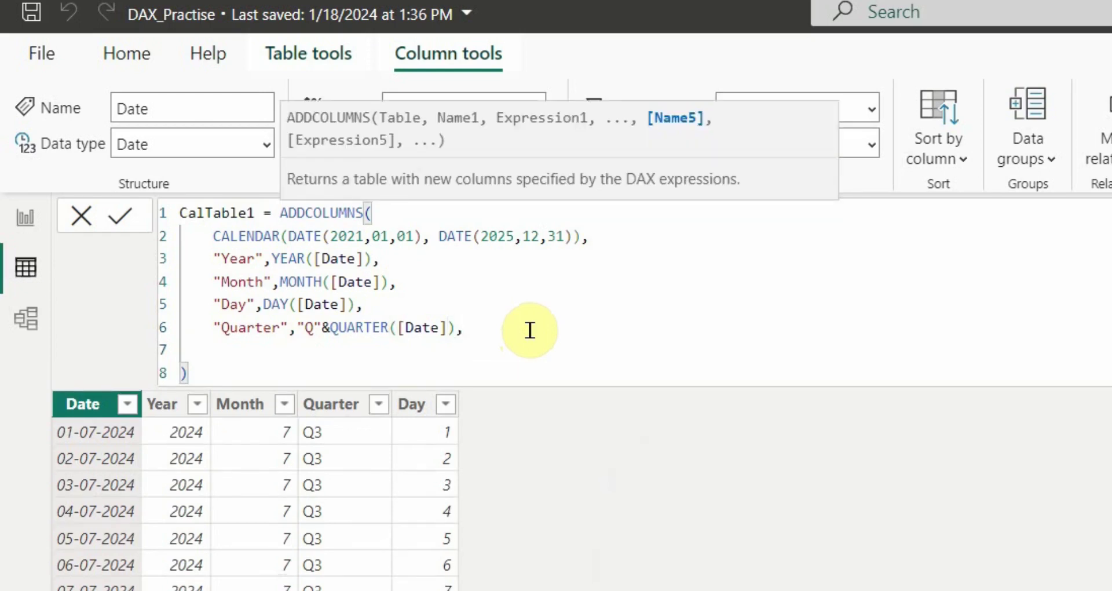
pyautogui.write('"Week Day" ,')
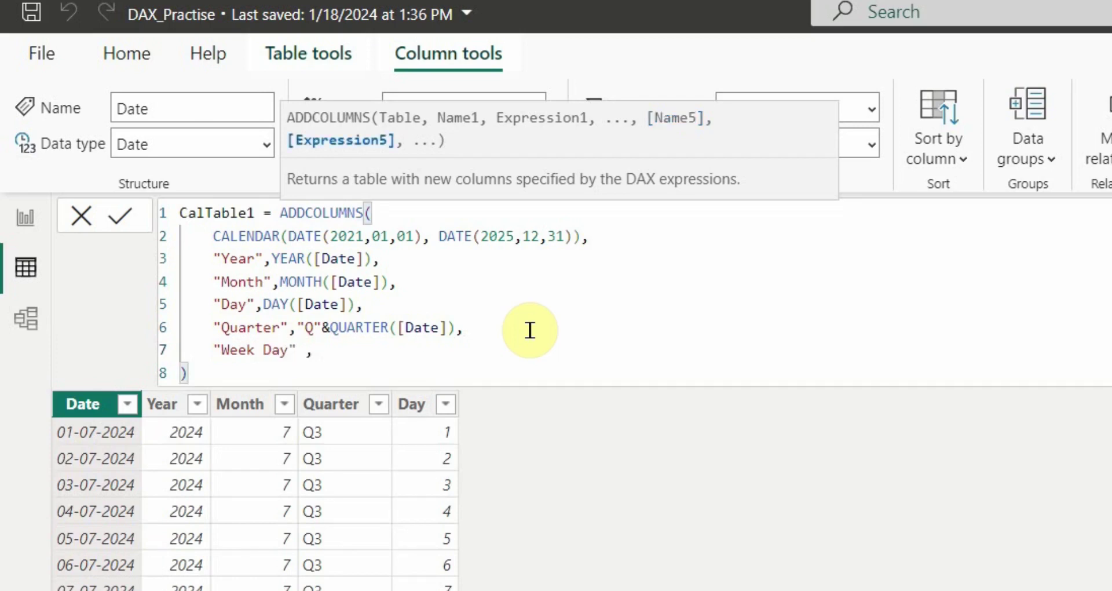
pyautogui.write(' Wee')
pyautogui.press('Tab')
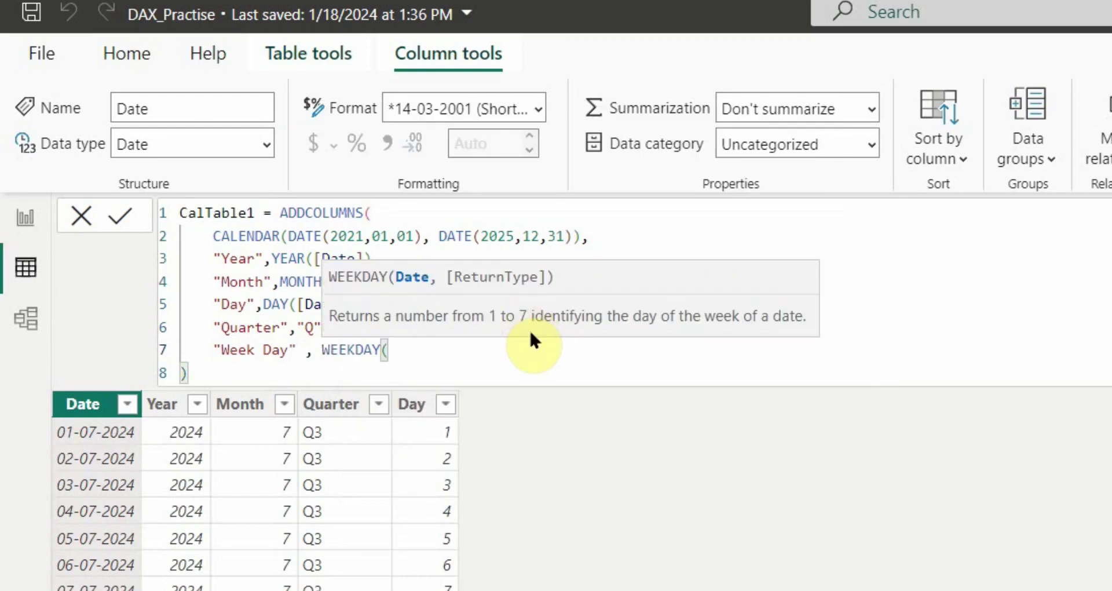
pyautogui.write('[')
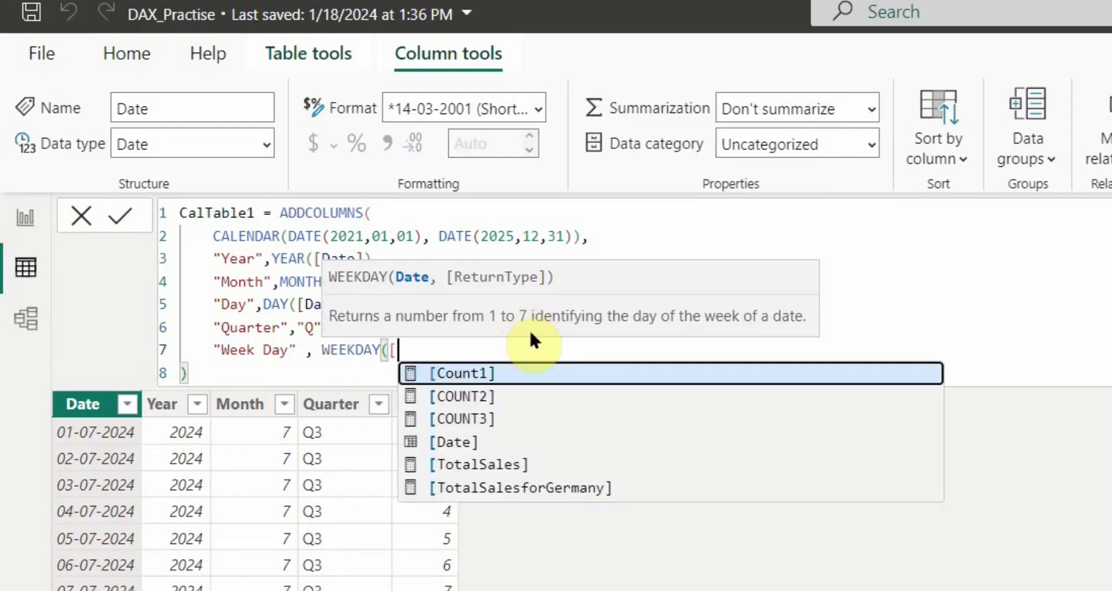
pyautogui.press('Down')
pyautogui.press('Down')
pyautogui.press('Down')
pyautogui.press('Tab')
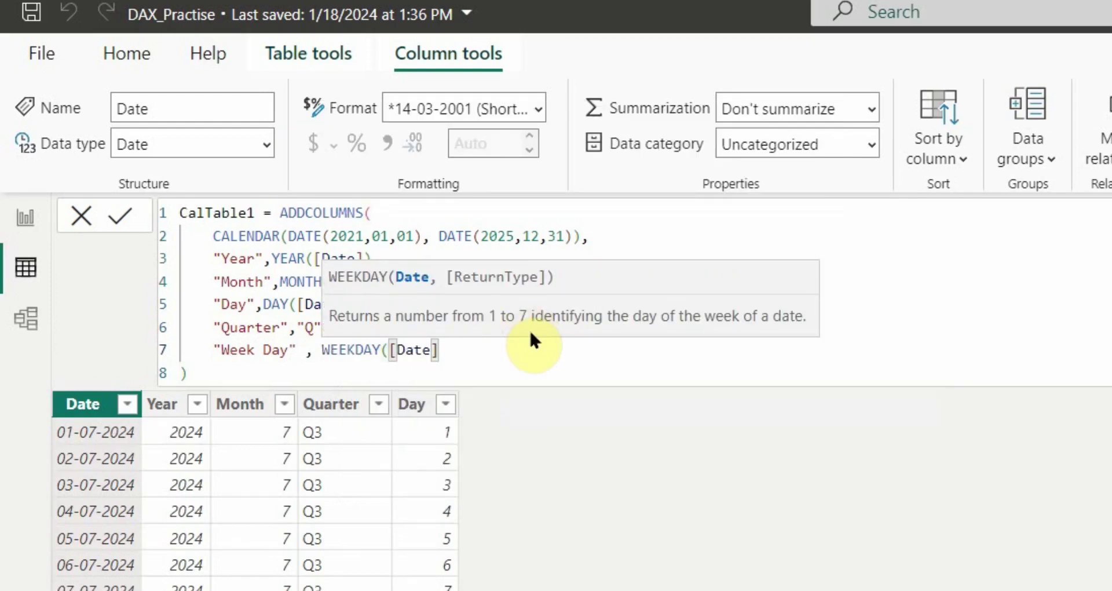
pyautogui.write('),')
pyautogui.press('Return')
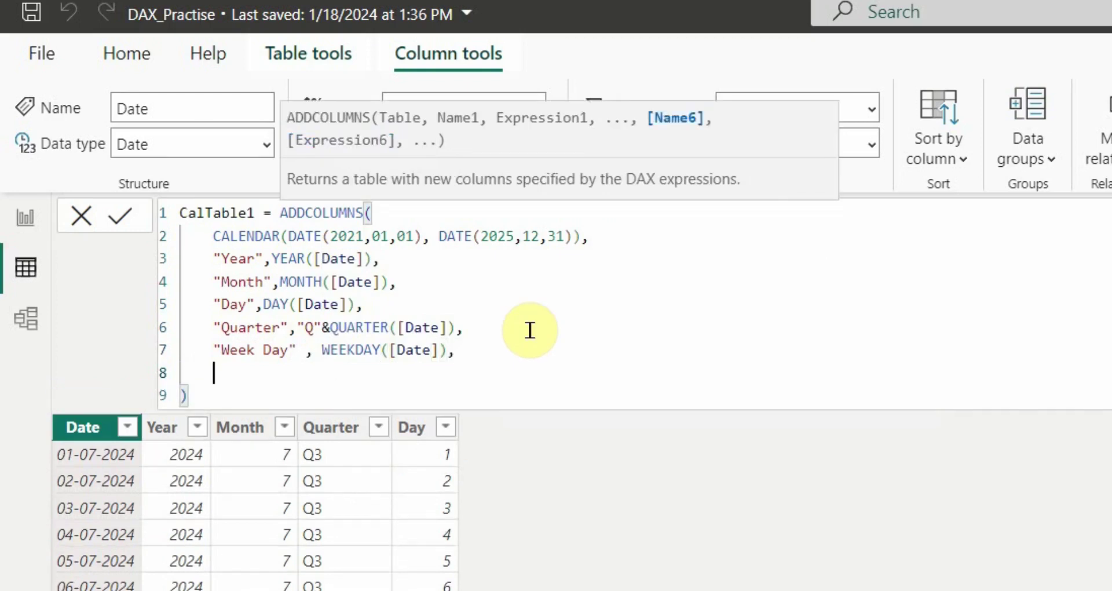
pyautogui.write('"week')
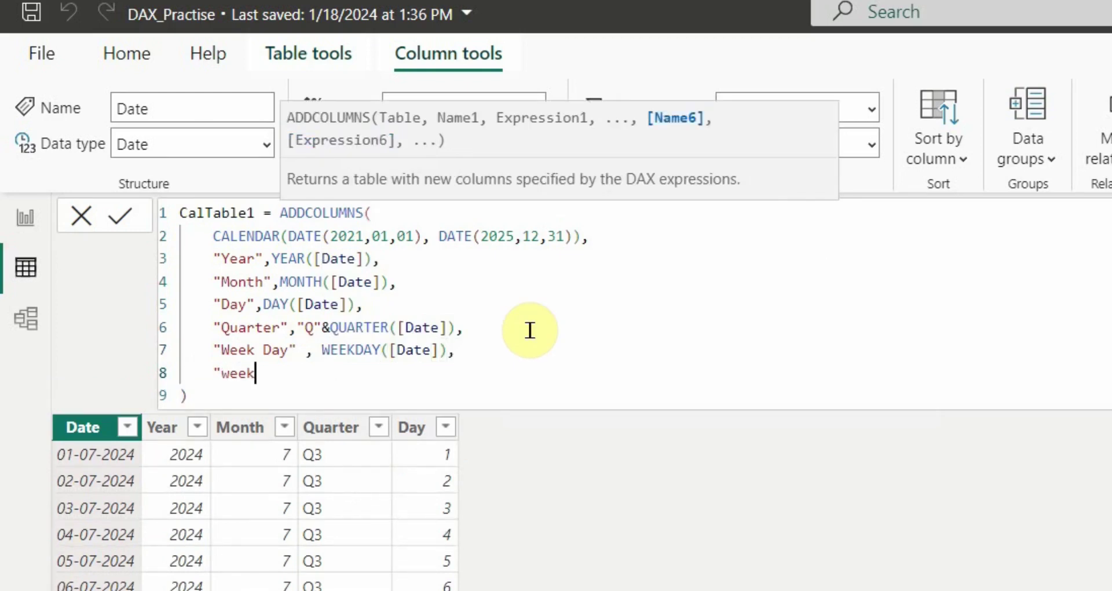
pyautogui.write('No" , WEEKNUM([Date])')
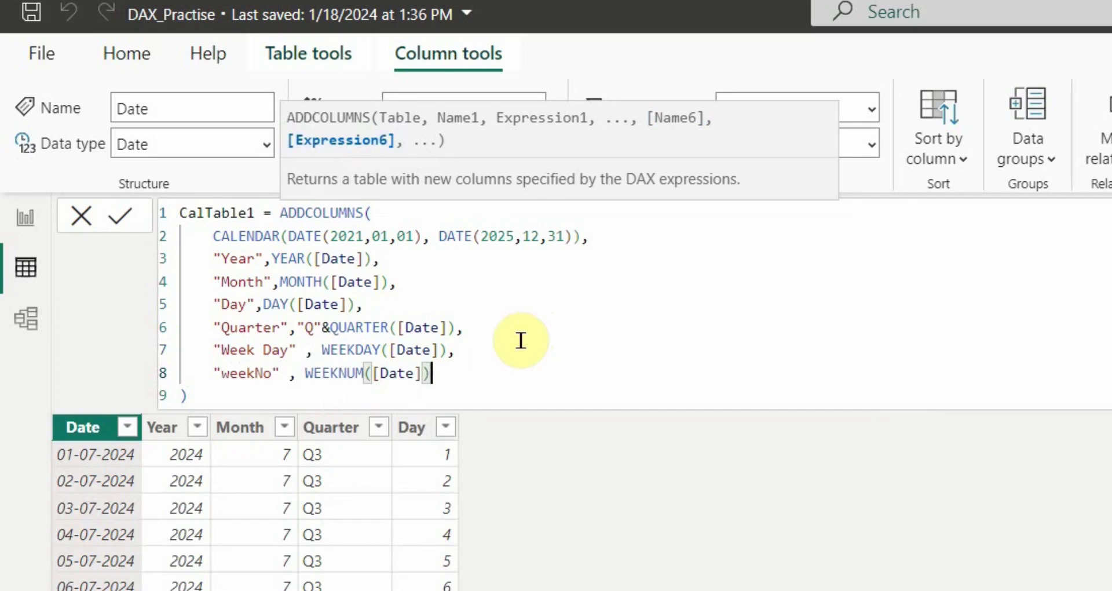
# - Rename the Month column to "Month No" and commit the formula
pyautogui.click(265, 282)
pyautogui.write('No')
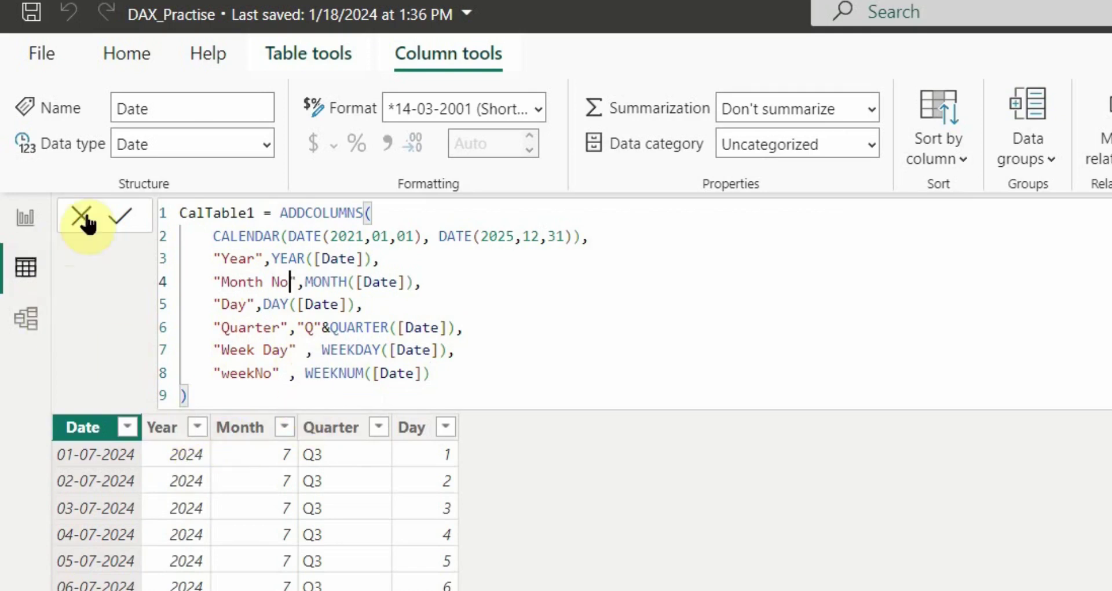
pyautogui.click(116, 217)
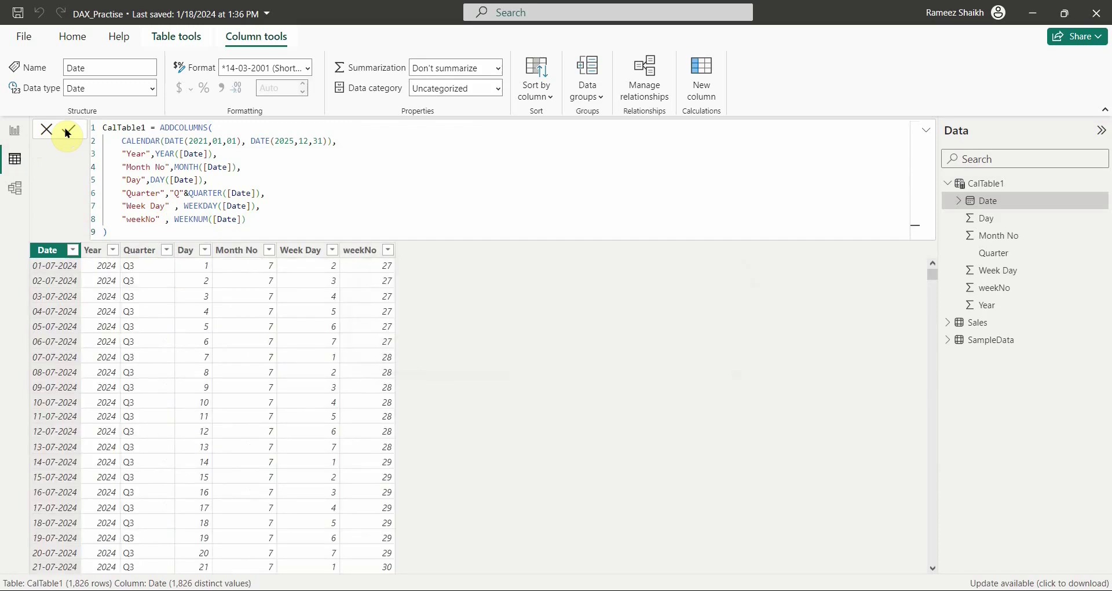
# - Add a "Month Name",FORMAT([Date],"MMMM") line to the ADDCOLUMNS formula
pyautogui.click(163, 230)
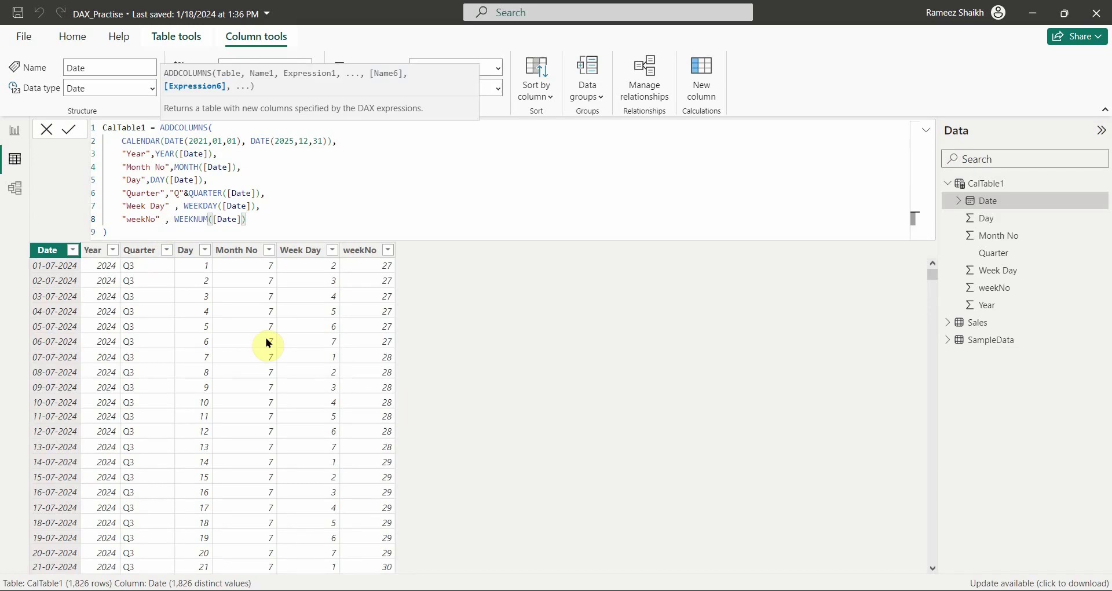
pyautogui.write(',')
pyautogui.hotkey('shift', 'Return')
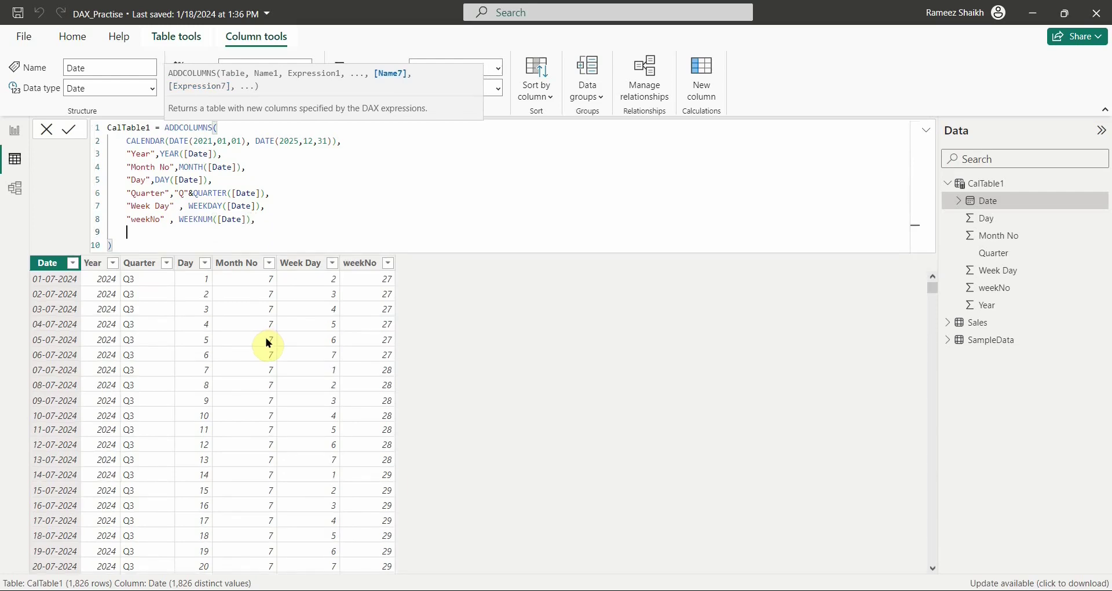
pyautogui.hotkey('shift', 'Return')
pyautogui.press('BackSpace')
pyautogui.press('BackSpace')
pyautogui.press('BackSpace')
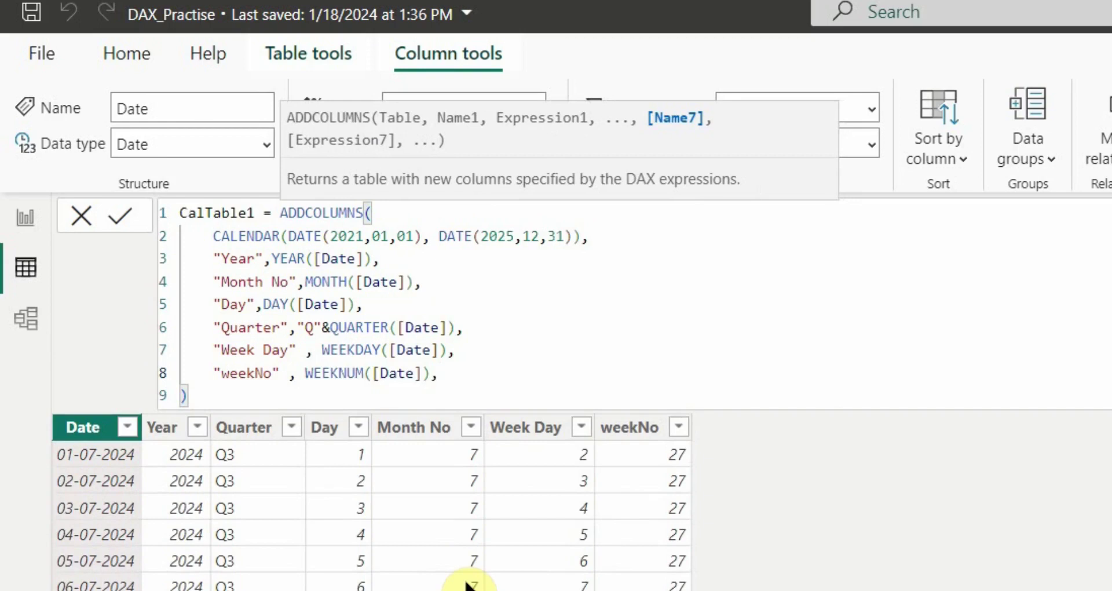
pyautogui.hotkey('shift', 'Return')
pyautogui.write('"Mo')
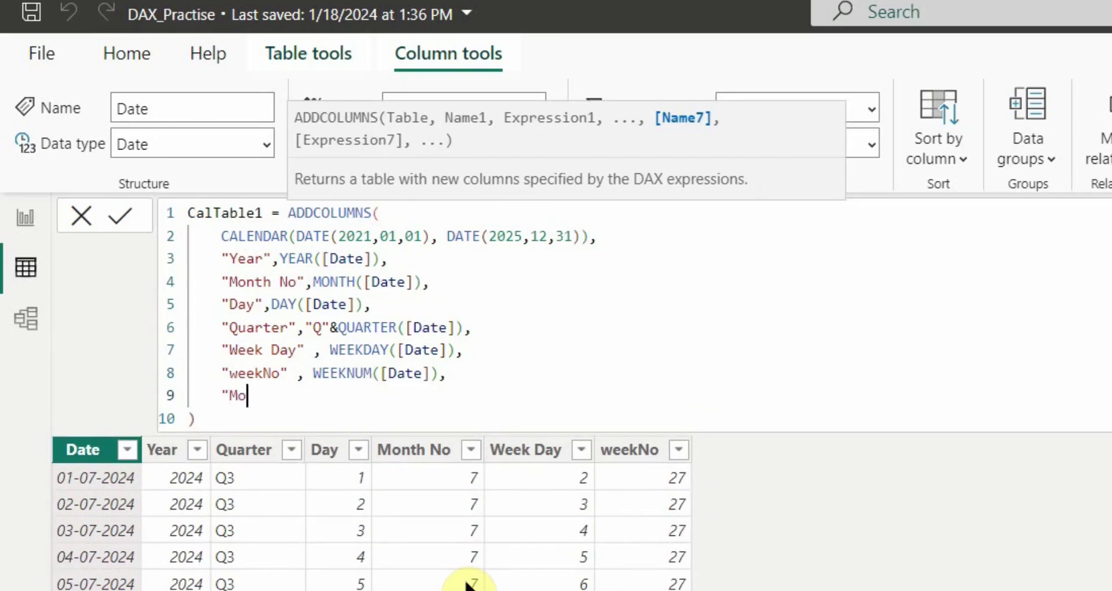
pyautogui.write('nth Name" , FORMAT(')
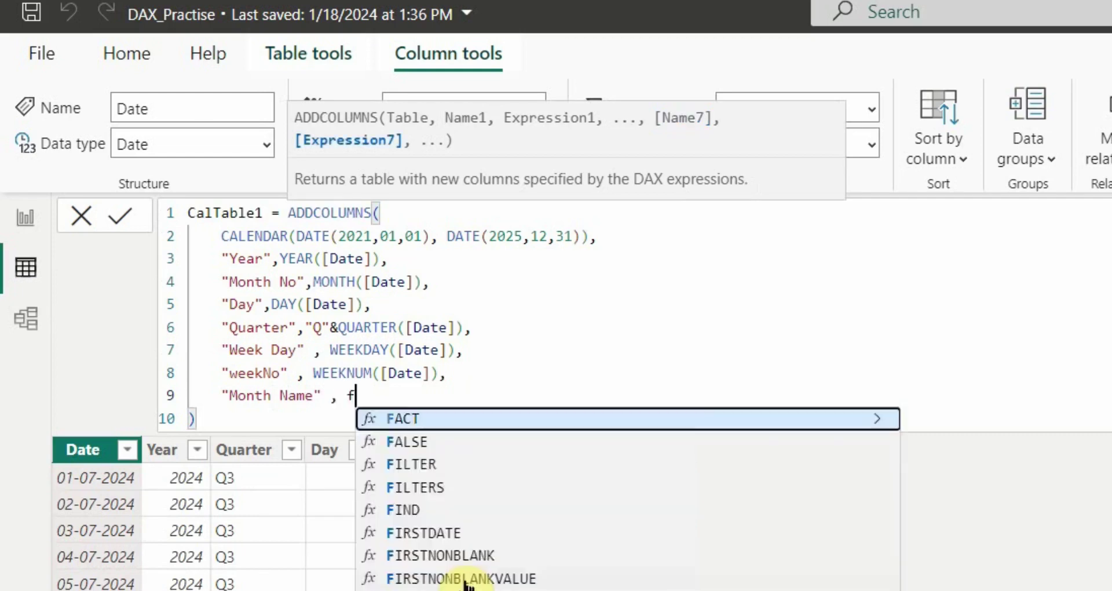
pyautogui.write('[Date]')
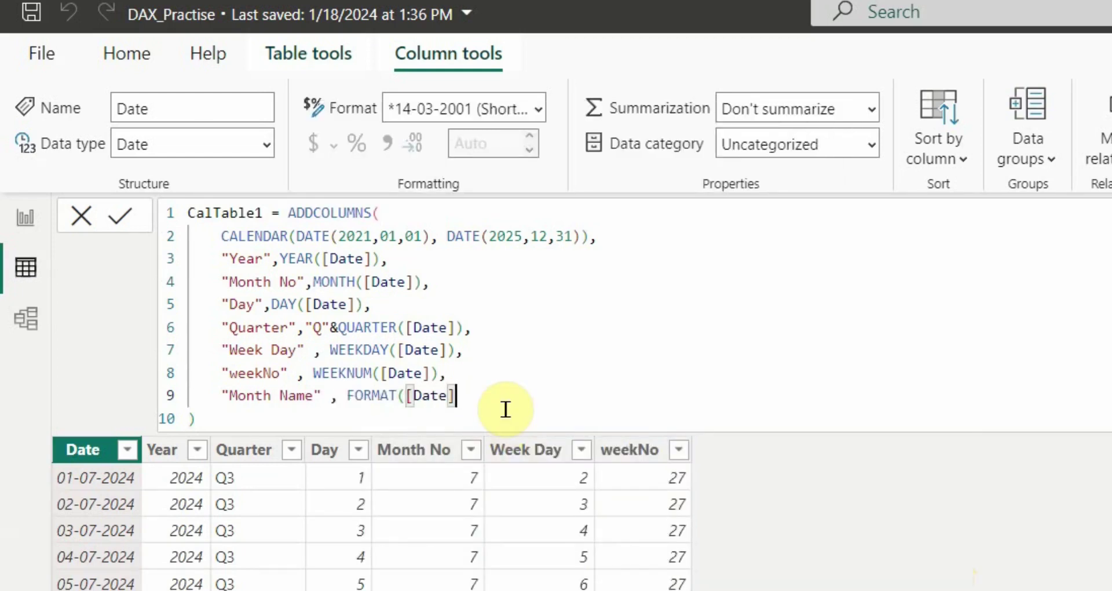
pyautogui.write(',')
pyautogui.write('"M')
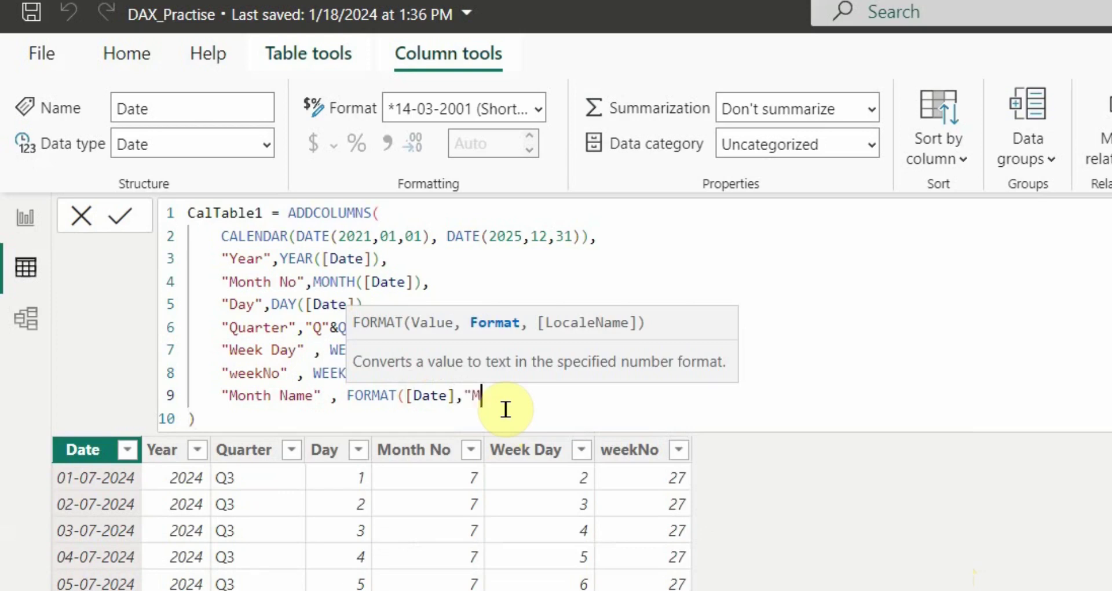
pyautogui.write('MMM")')
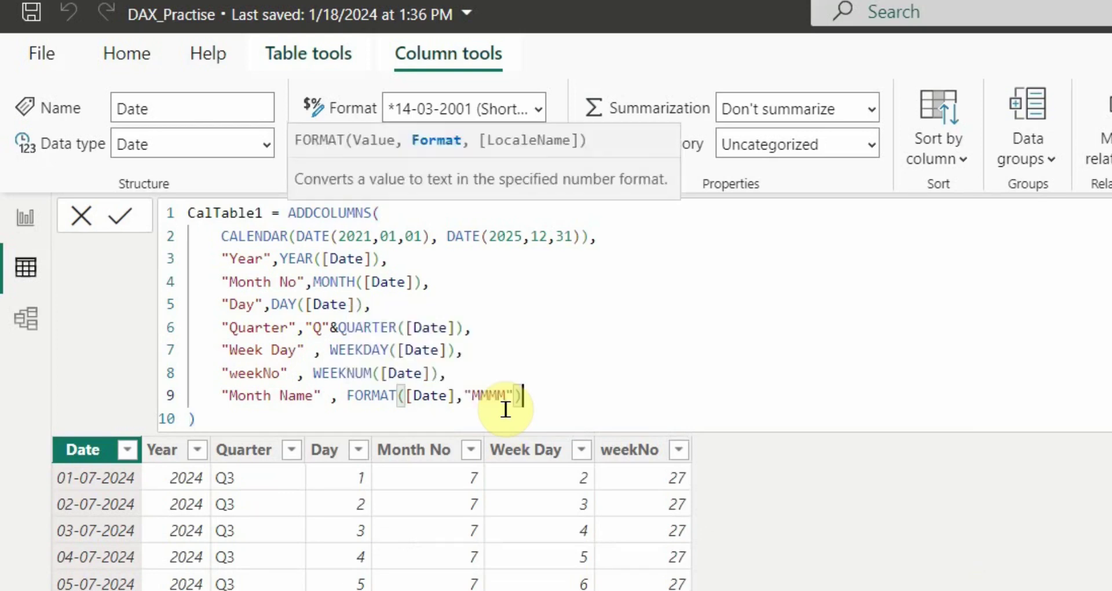
# - Add "Week DayName",FORMAT([Date],"DDDD") and commit the formula
pyautogui.write(',')
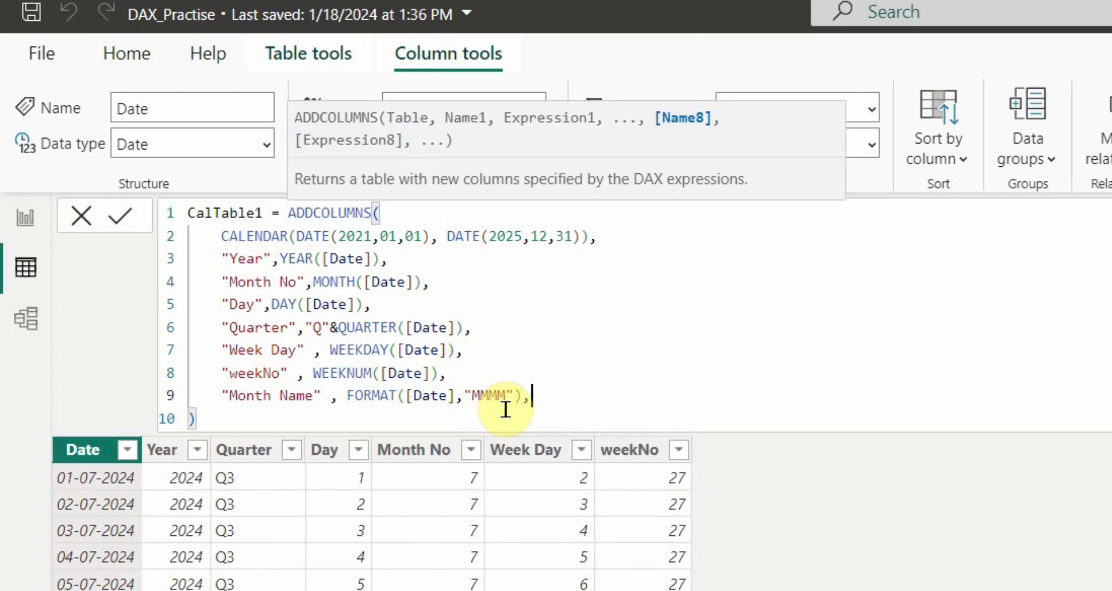
pyautogui.press('Return')
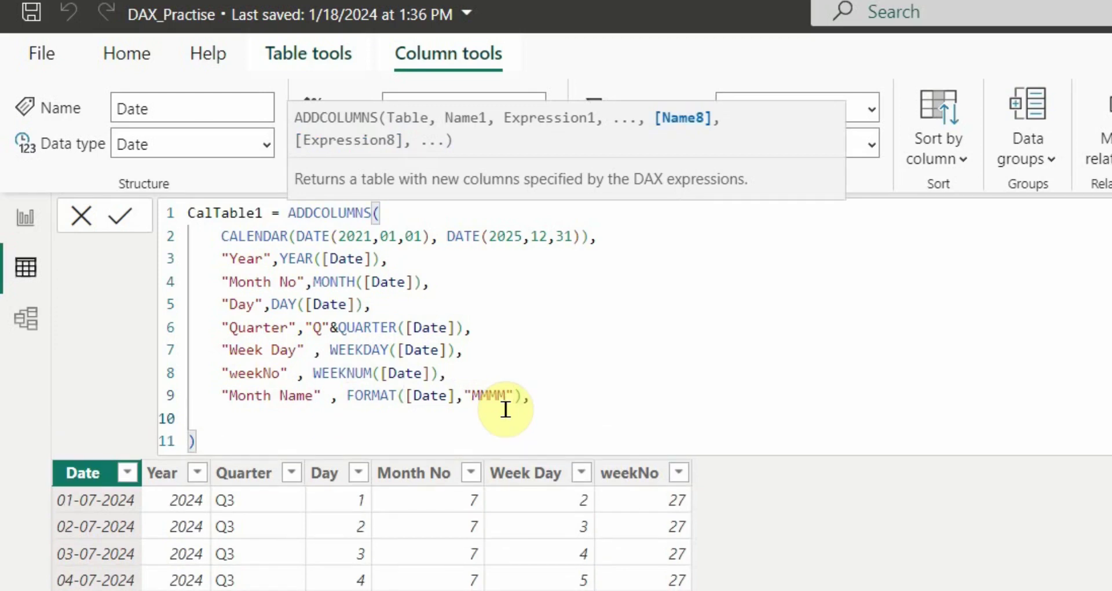
pyautogui.write('"Week DayName",for')
pyautogui.press('Tab')
pyautogui.write('[')
pyautogui.press('Tab')
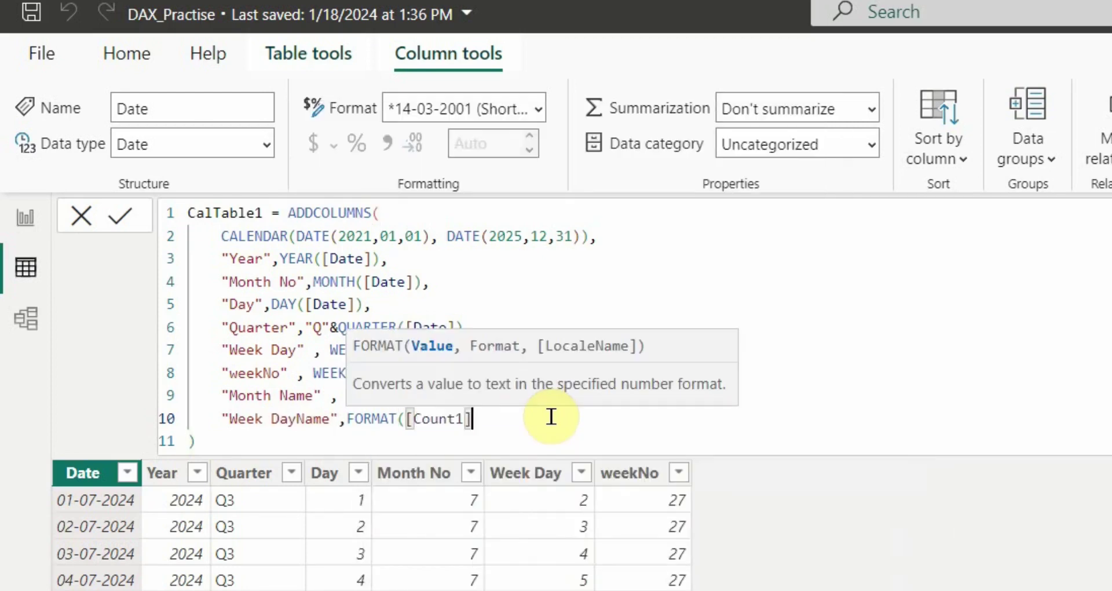
pyautogui.press('BackSpace')
pyautogui.press('BackSpace')
pyautogui.press('BackSpace')
pyautogui.press('BackSpace')
pyautogui.press('BackSpace')
pyautogui.press('BackSpace')
pyautogui.press('BackSpace')
pyautogui.press('Down')
pyautogui.press('Down')
pyautogui.press('Down')
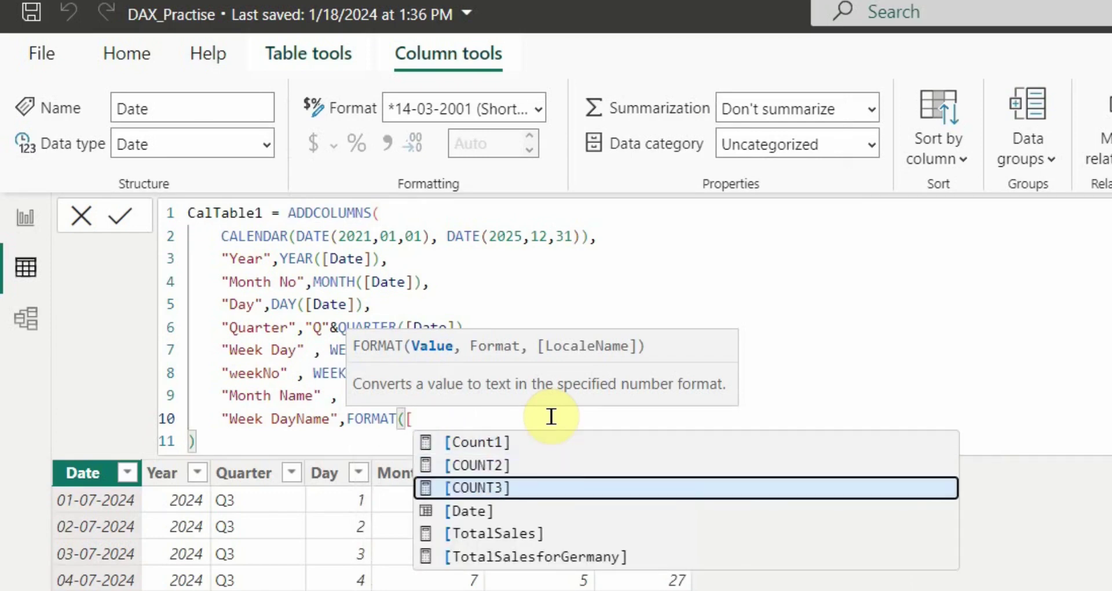
pyautogui.press('Tab')
pyautogui.write(',"DDDD')
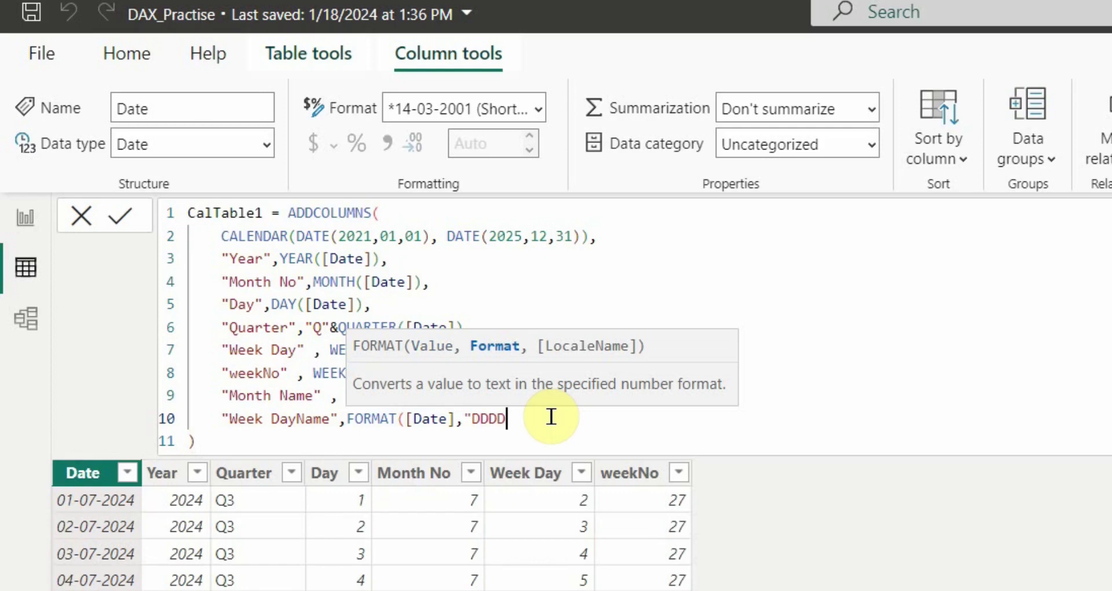
pyautogui.write('")')
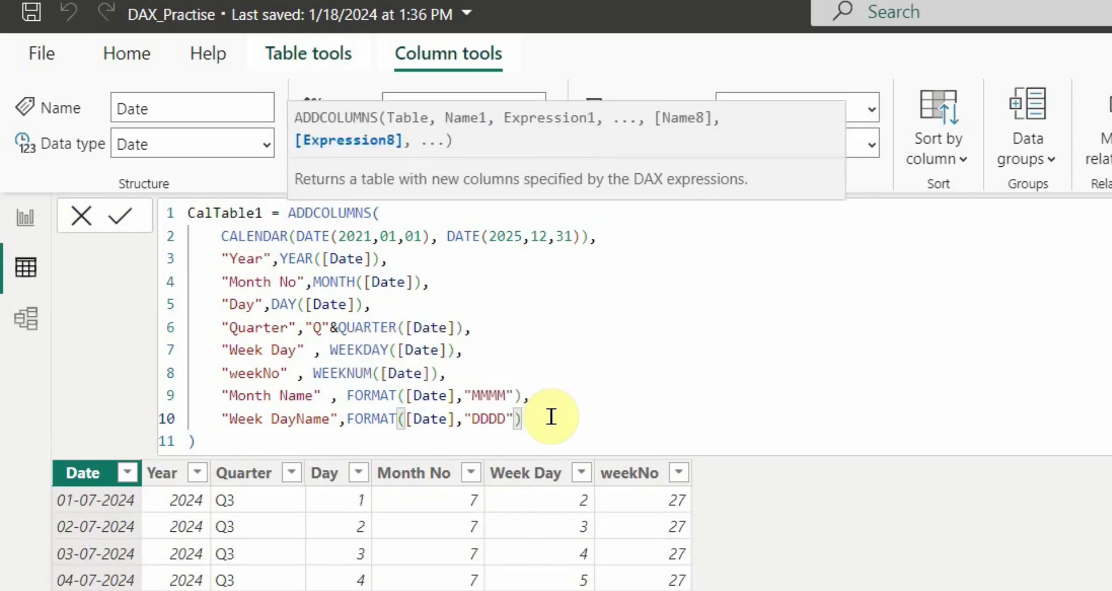
pyautogui.click(122, 218)
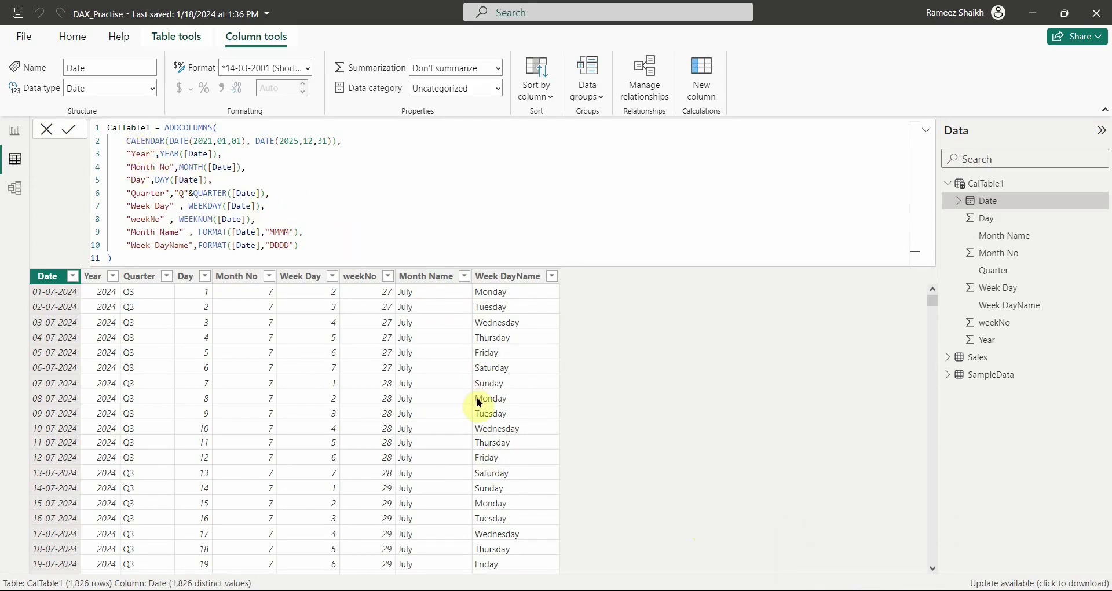
# - Return to the report page and select the SampleData table in the Data pane
pyautogui.click(13, 133)
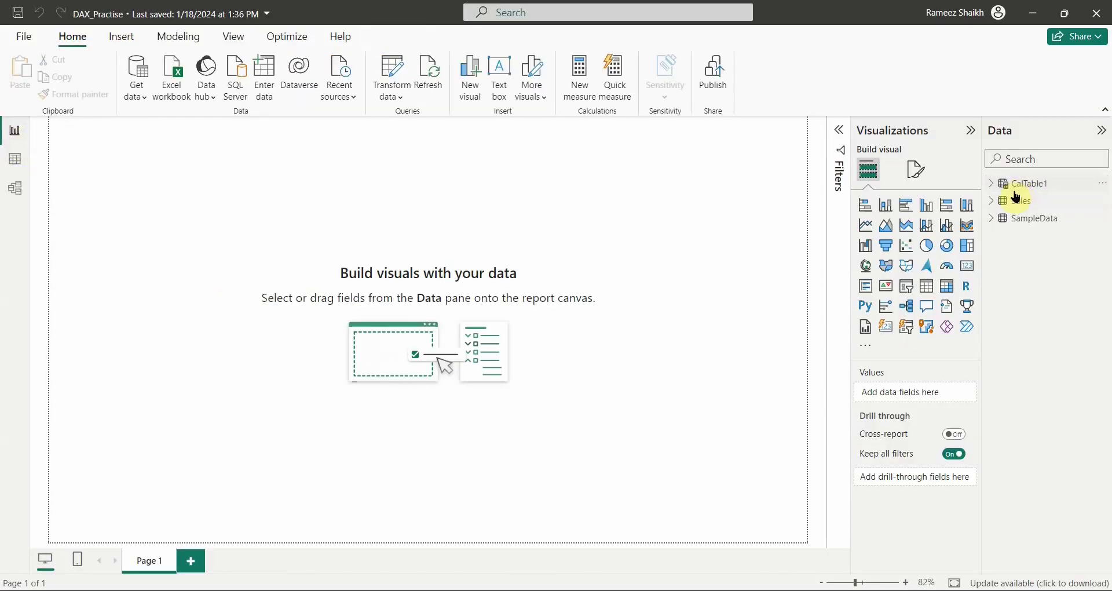
pyautogui.click(1053, 220)
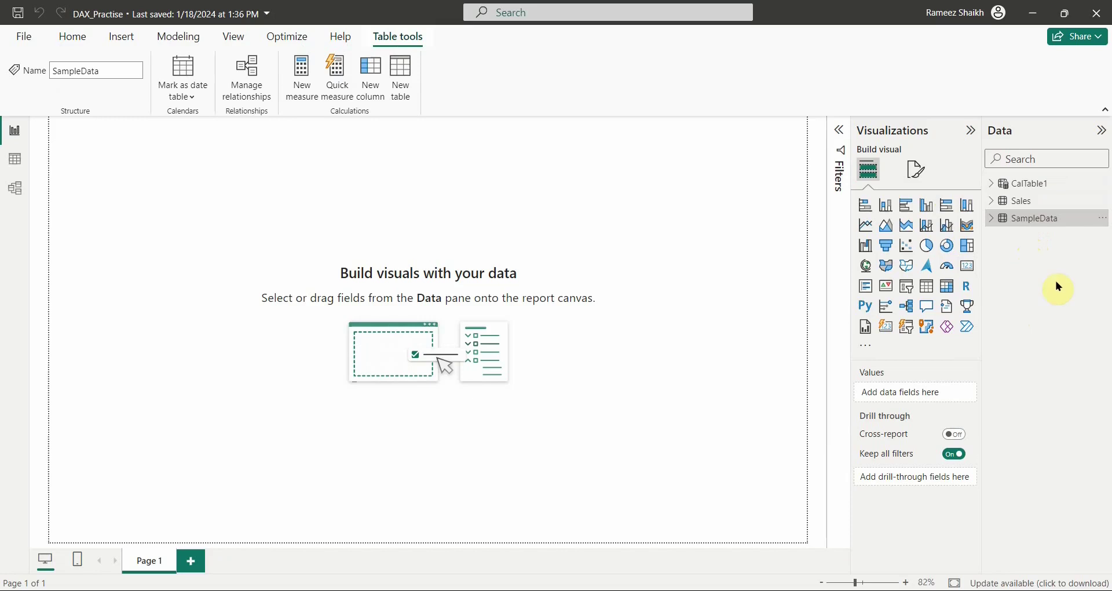
pyautogui.click(161, 40)
# - Create the calculated table CalTable 2 = CALENDARAUTO() and show its rows in Table view
pyautogui.click(186, 84)
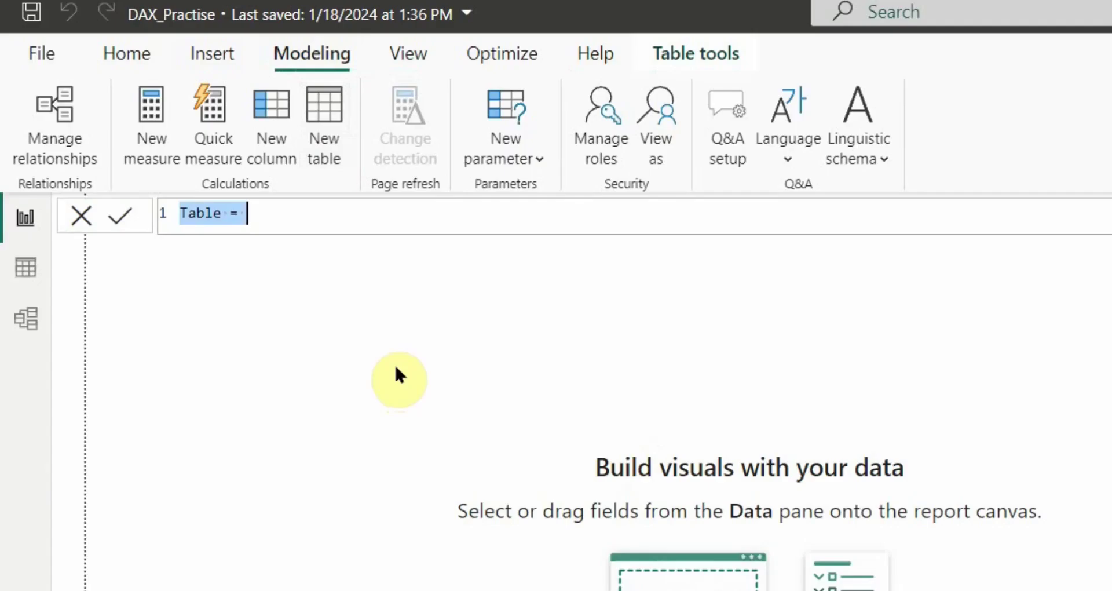
pyautogui.write('CalTable 2 = cal')
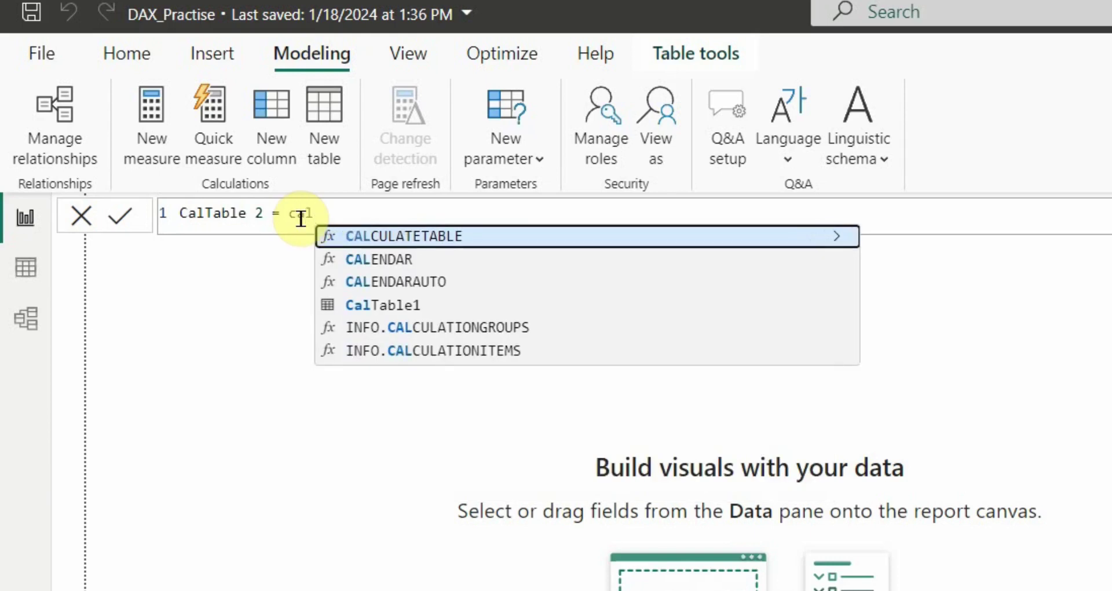
pyautogui.press('Down')
pyautogui.press('Down')
pyautogui.press('Tab')
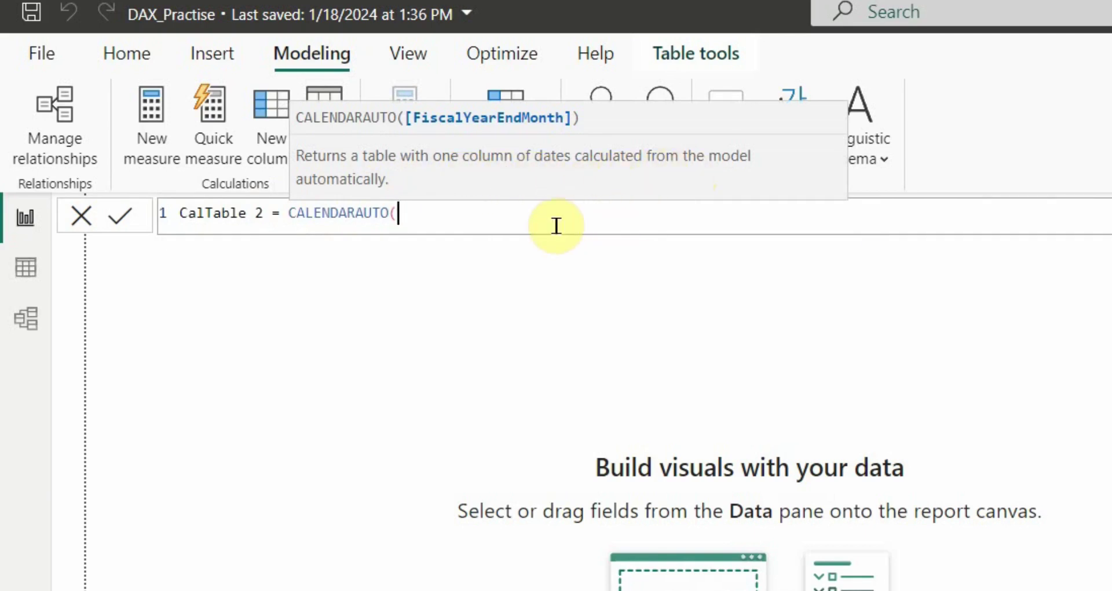
pyautogui.write(')')
pyautogui.click(123, 216)
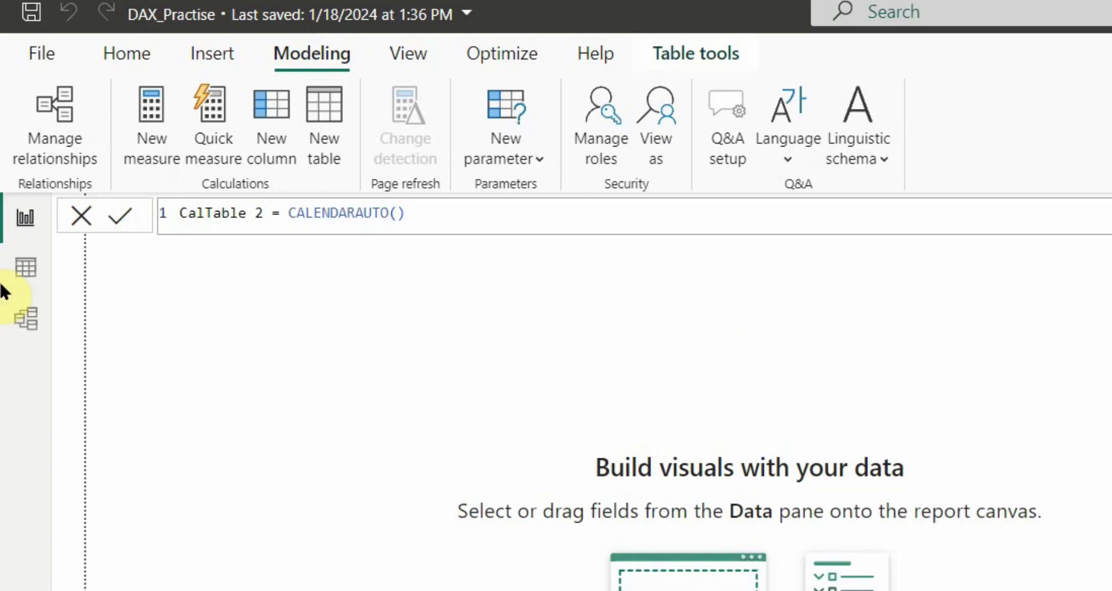
pyautogui.click(25, 268)
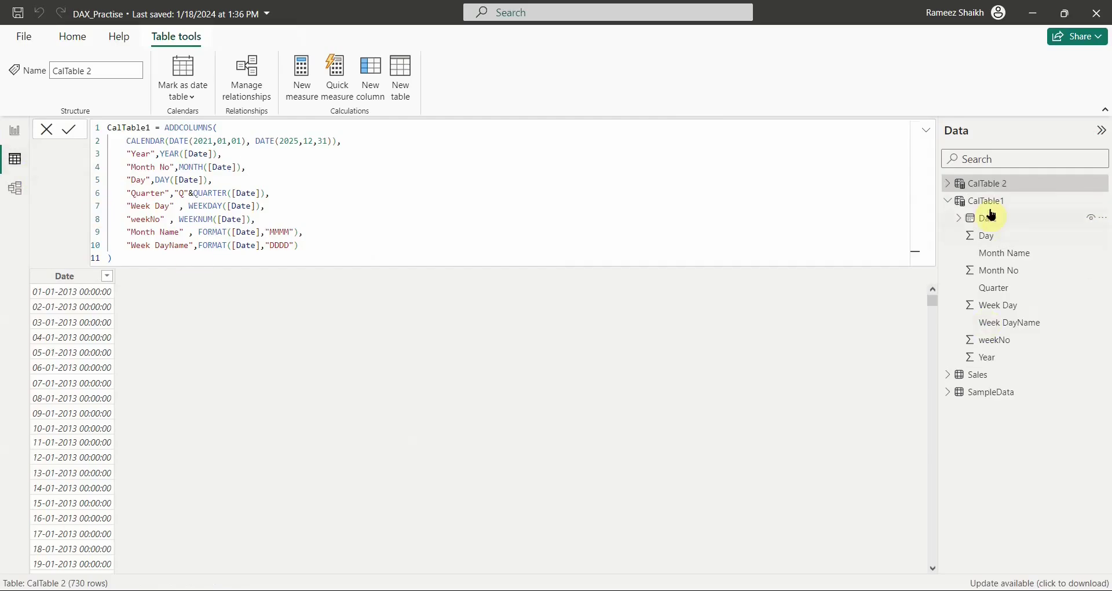
pyautogui.click(989, 184)
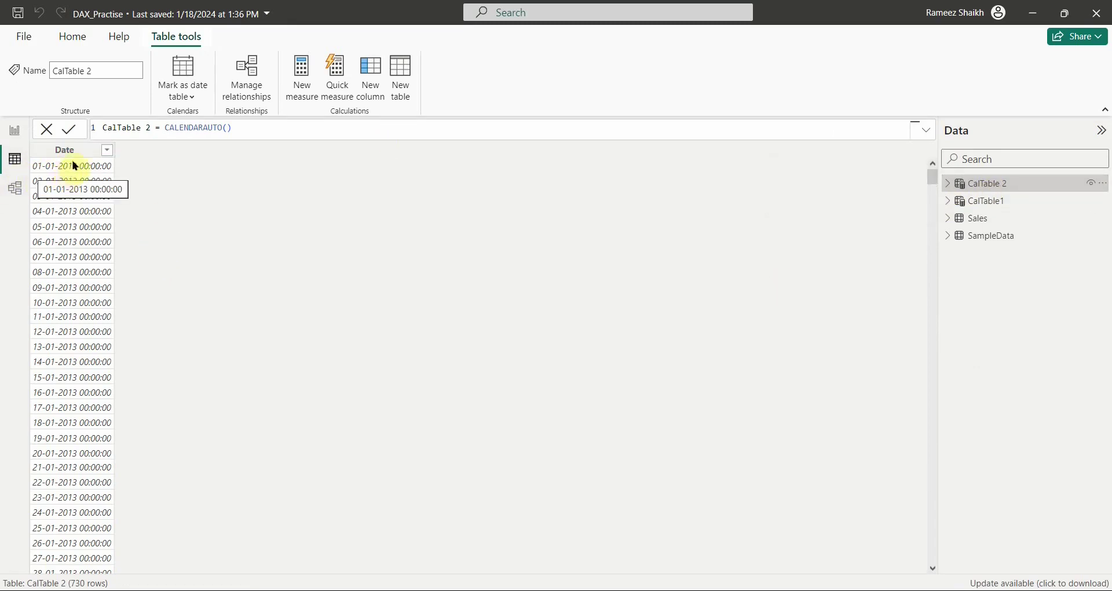
# - Change CalTable 2's Date column to the Date data type, sorting newest-first and then clearing the sort
pyautogui.click(108, 153)
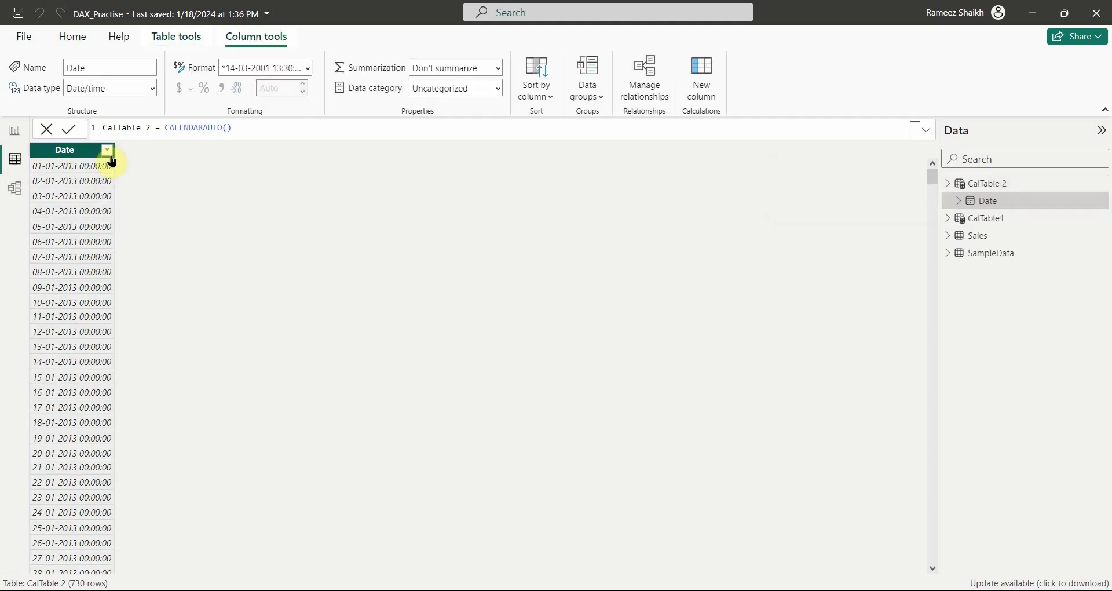
pyautogui.click(140, 184)
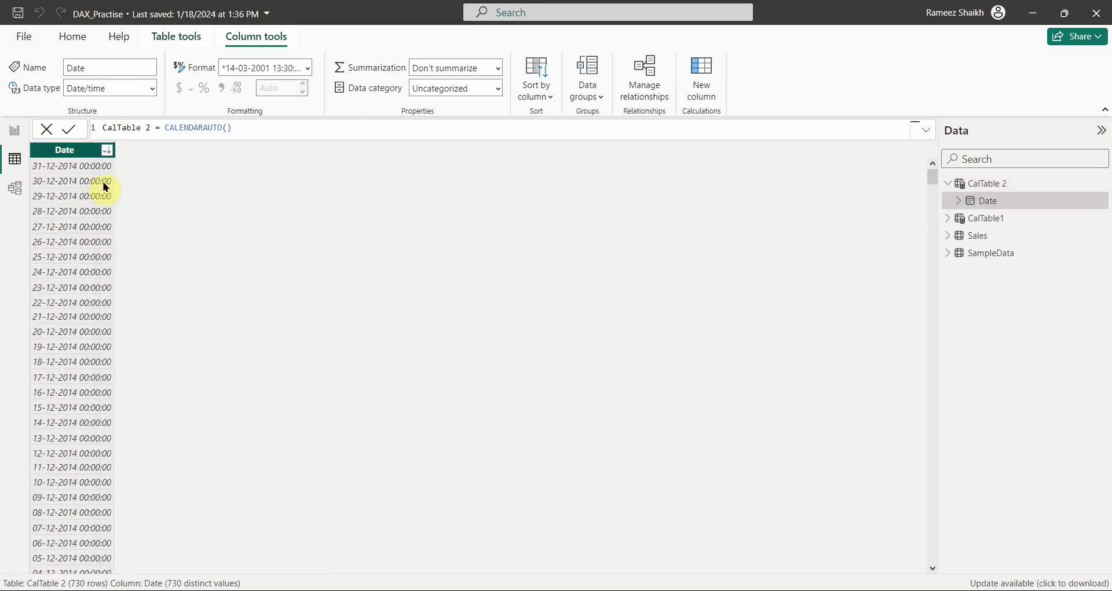
pyautogui.click(149, 87)
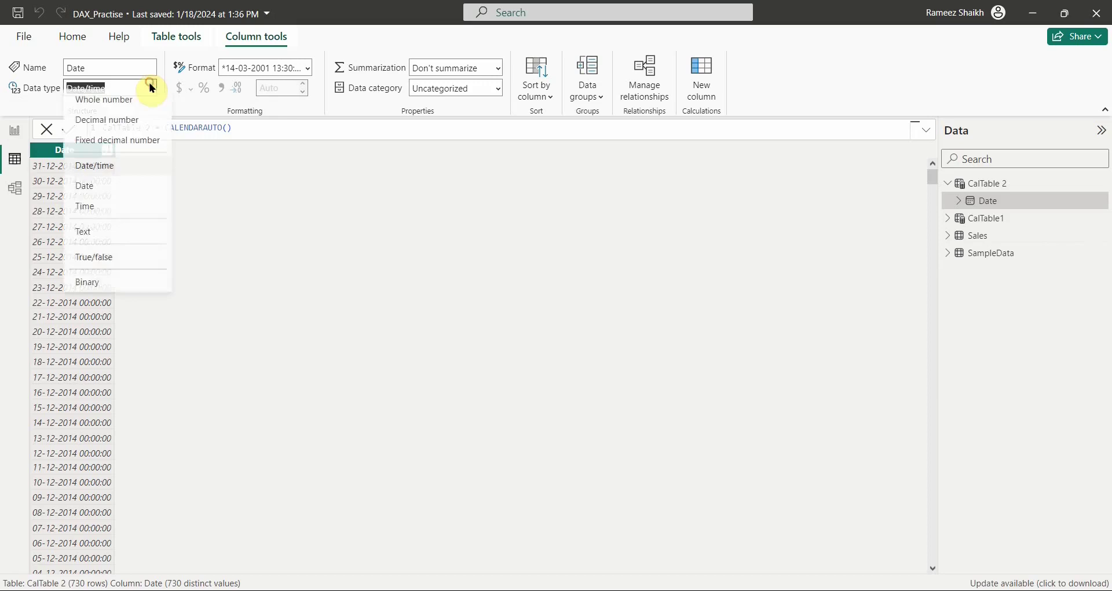
pyautogui.click(100, 192)
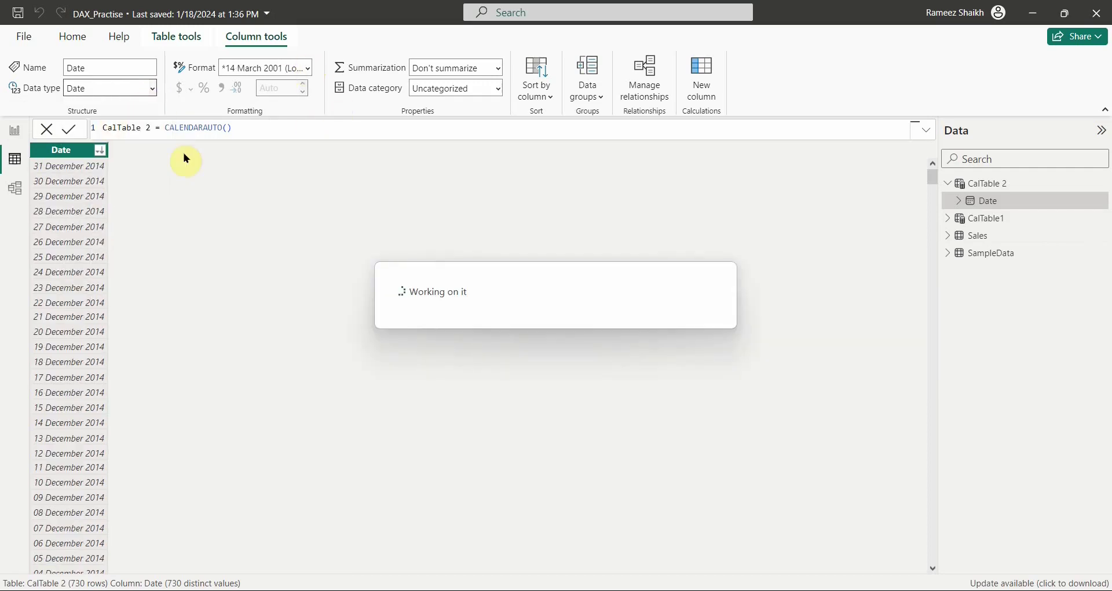
pyautogui.click(99, 152)
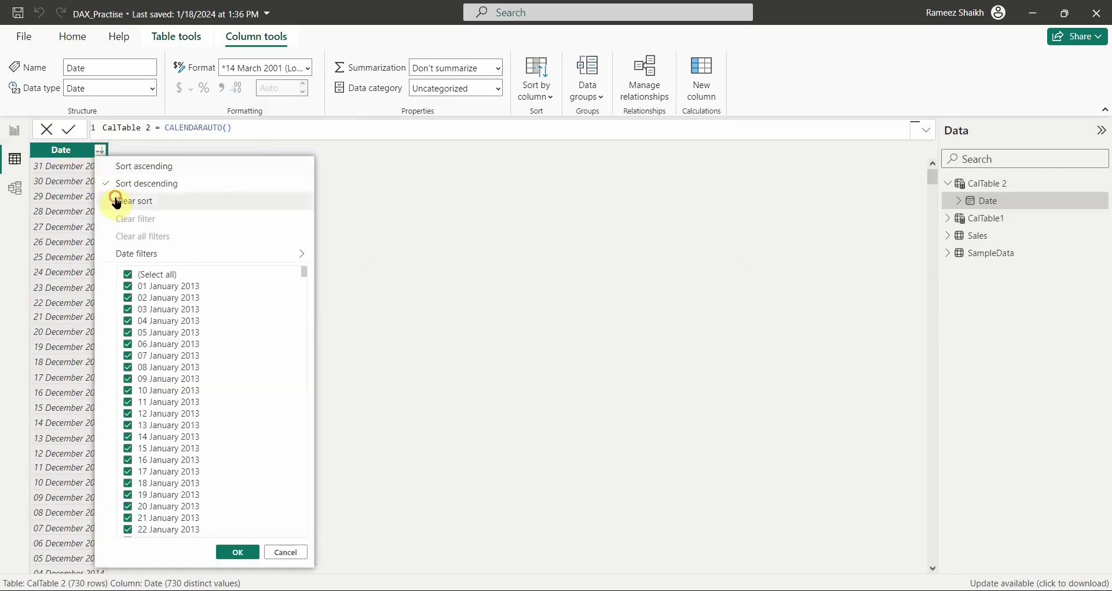
pyautogui.click(117, 203)
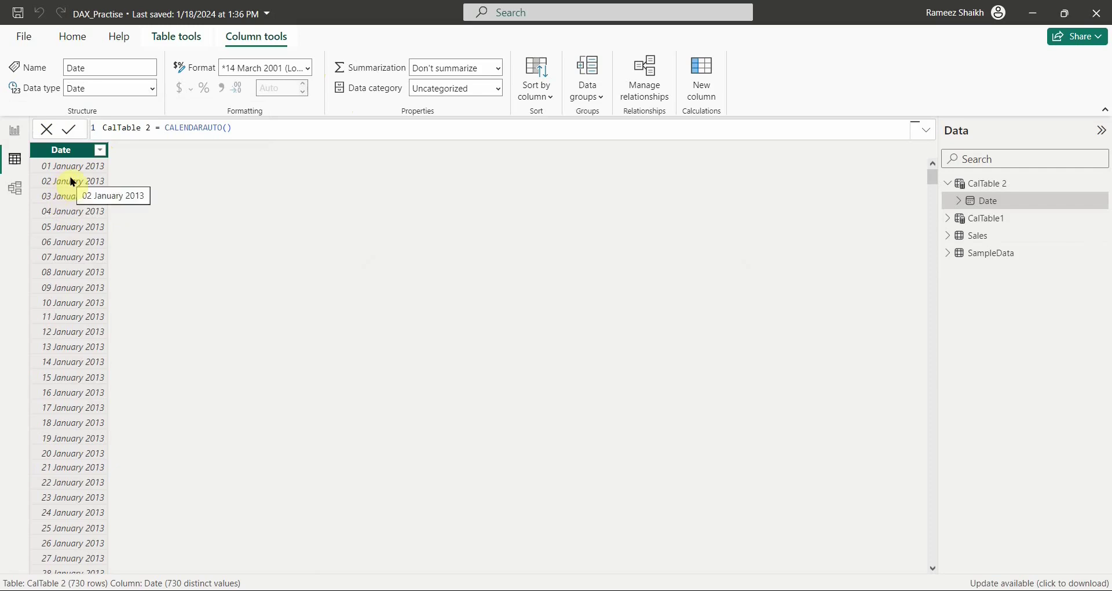
# - Sort CalTable 2's dates newest-first again, clear the sort, and display the Sales table
pyautogui.click(100, 150)
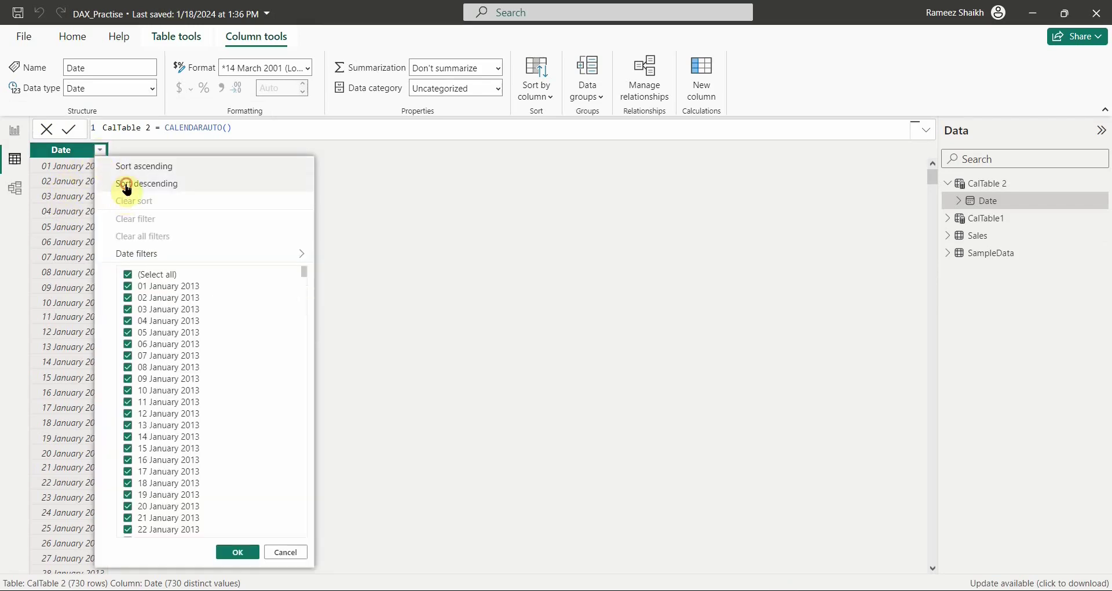
pyautogui.click(126, 184)
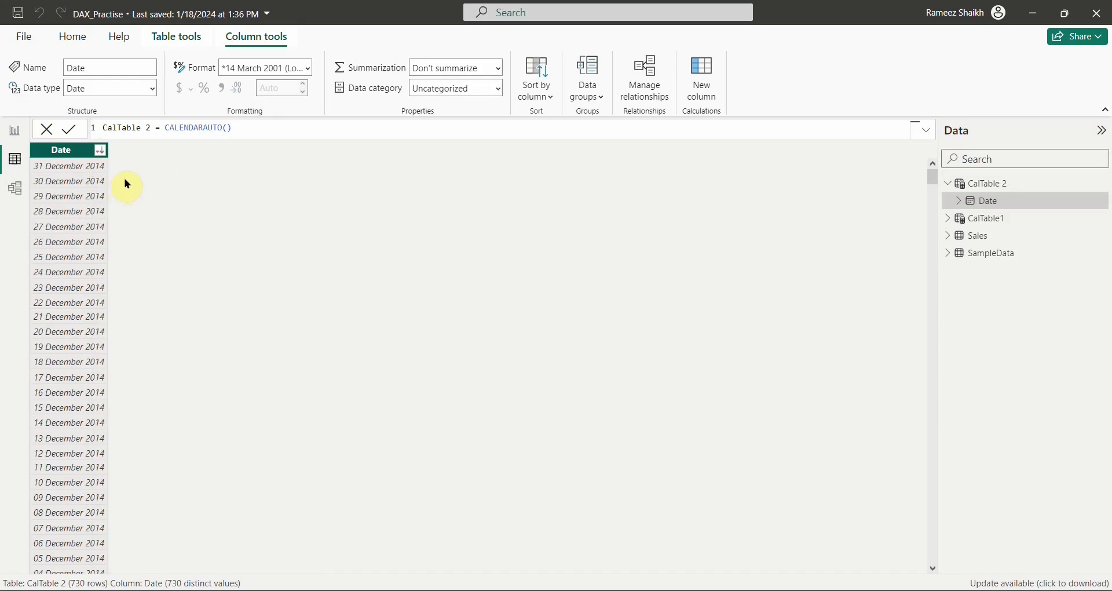
pyautogui.click(101, 150)
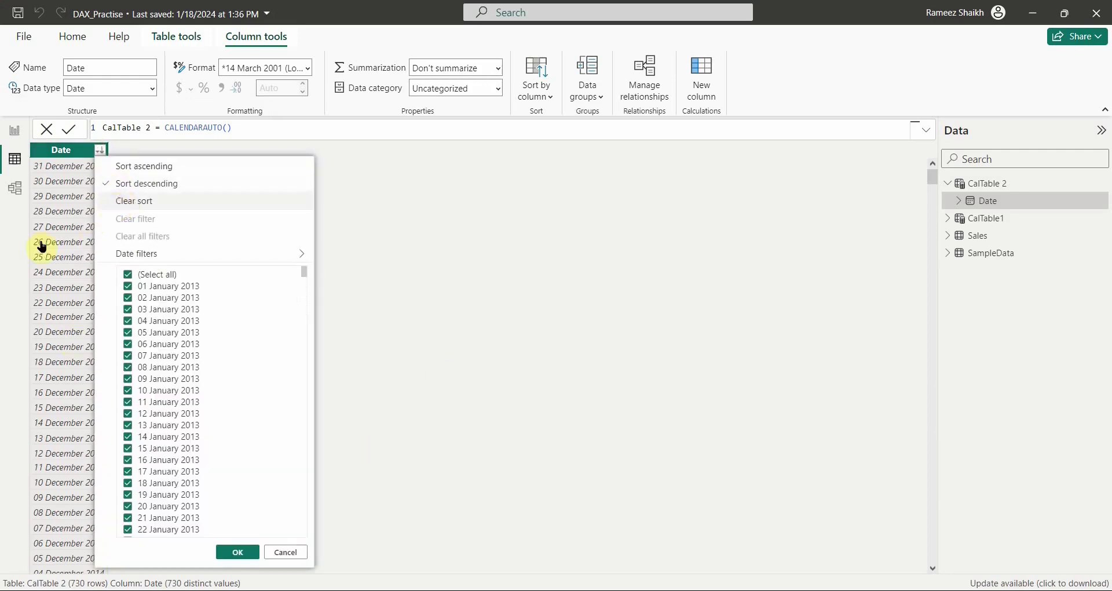
pyautogui.press('Return')
pyautogui.click(949, 183)
pyautogui.click(957, 221)
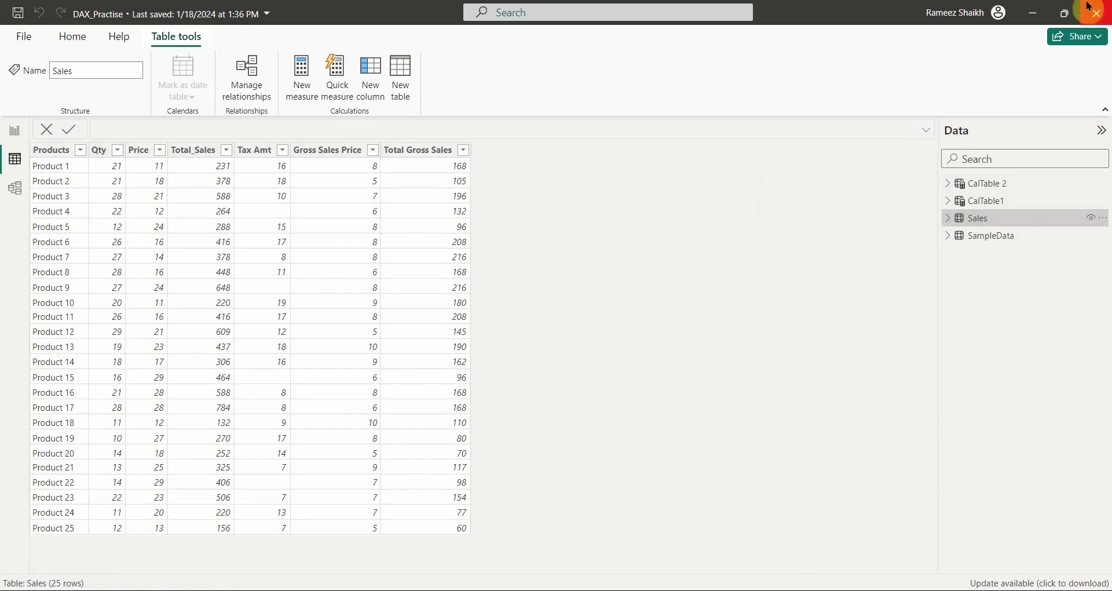
# - Sort SampleData by Date oldest-first, then newest-first, and then display CalTable 2
pyautogui.click(994, 238)
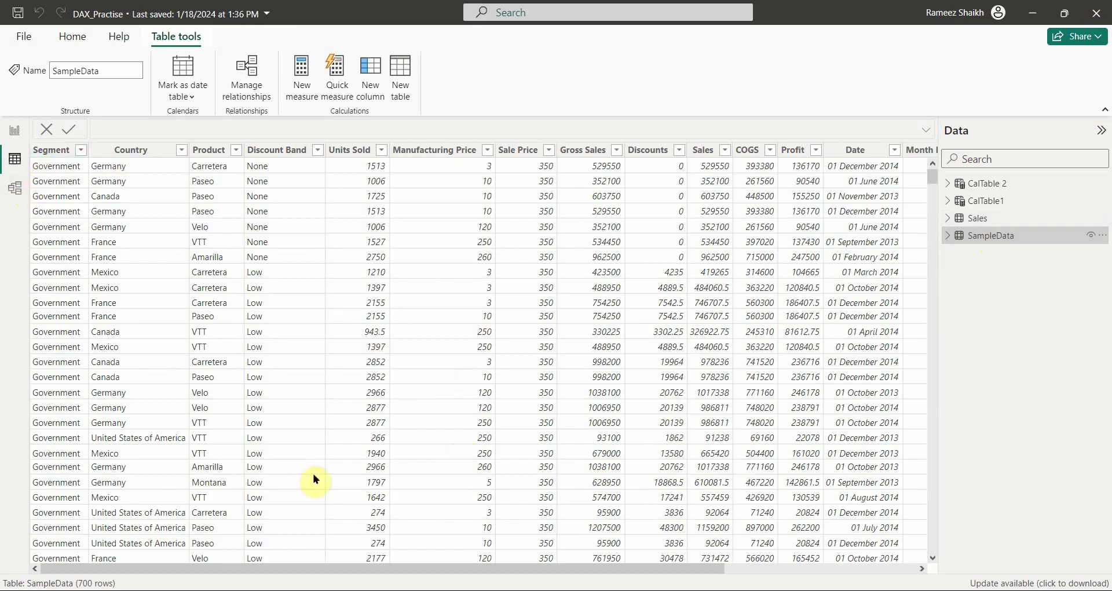
pyautogui.click(895, 151)
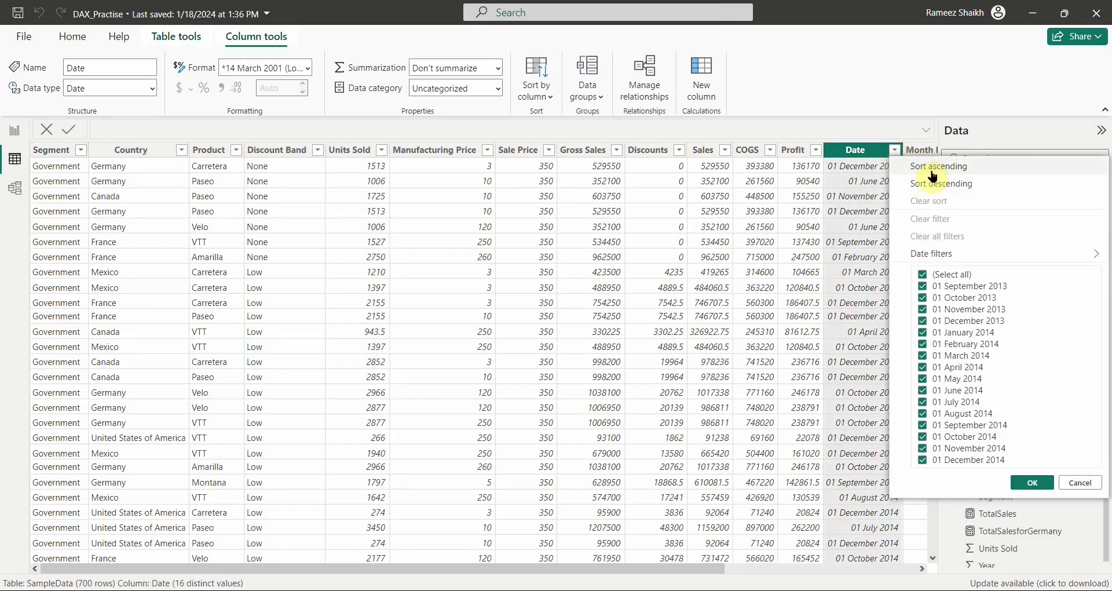
pyautogui.click(933, 174)
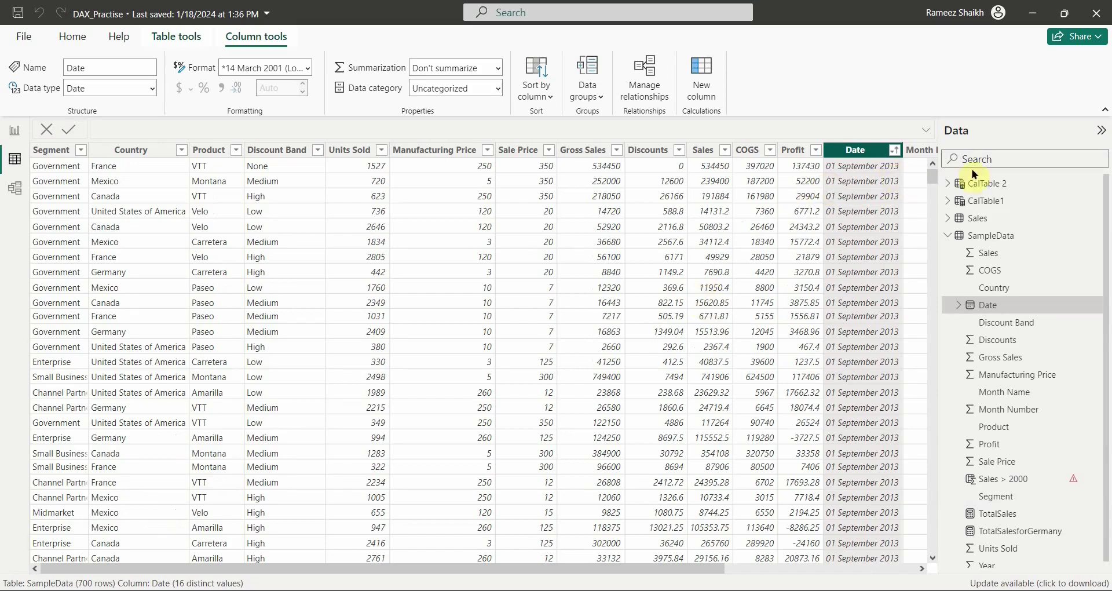
pyautogui.click(895, 150)
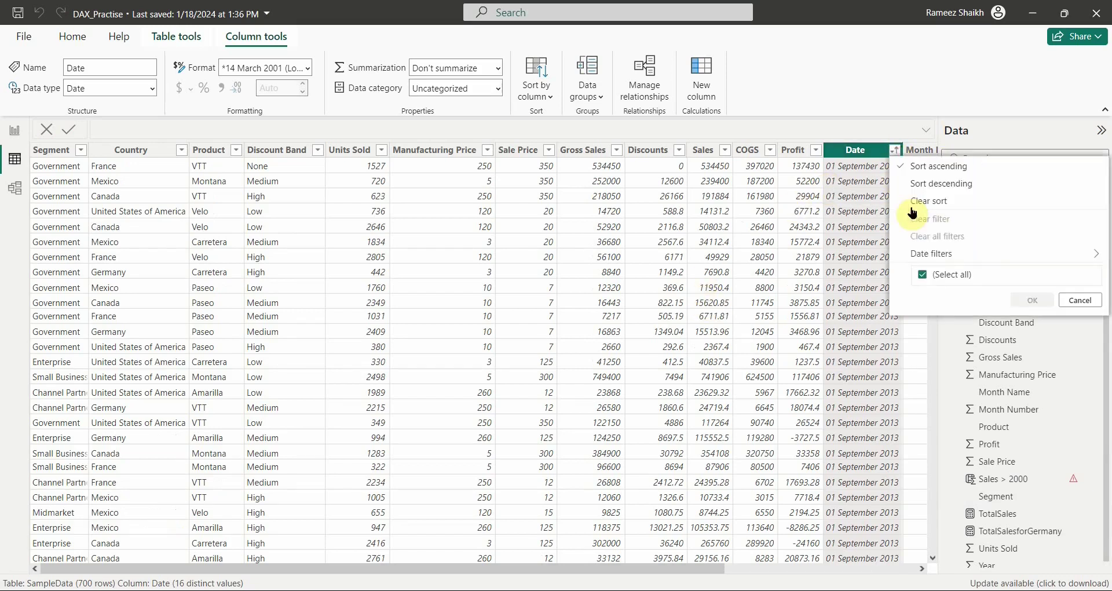
pyautogui.click(938, 184)
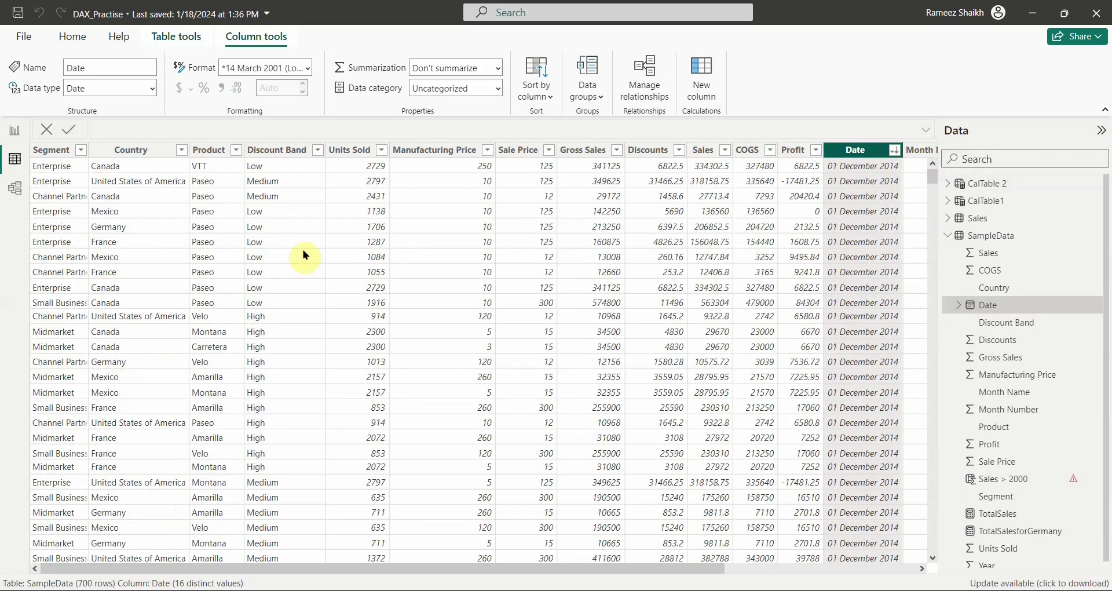
pyautogui.click(978, 183)
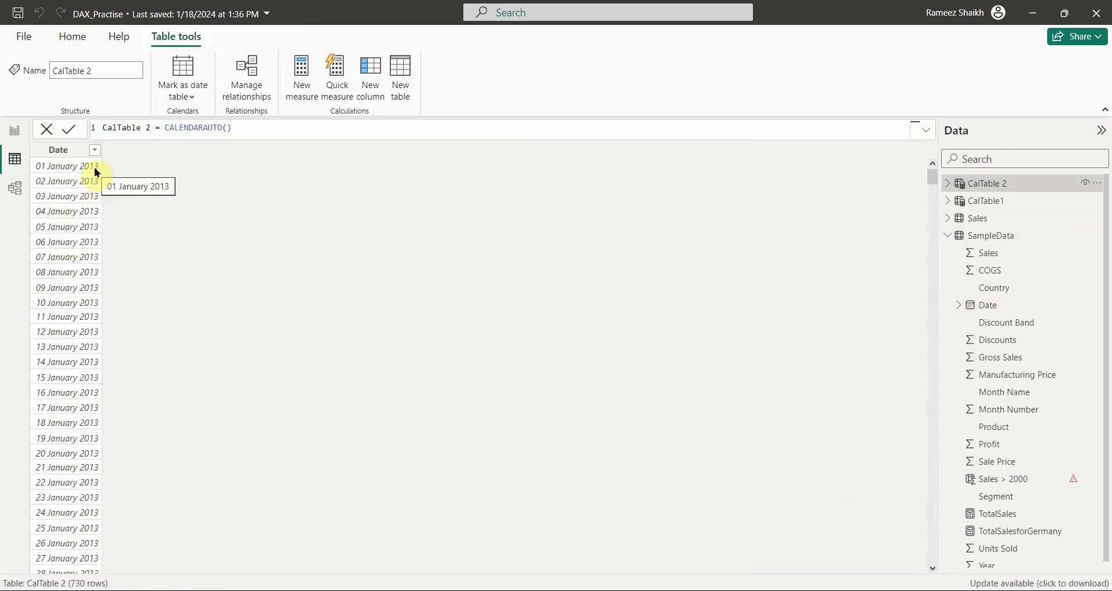
# - Sort CalTable 2's dates newest-first and collapse the SampleData and CalTable 2 field lists
pyautogui.click(99, 149)
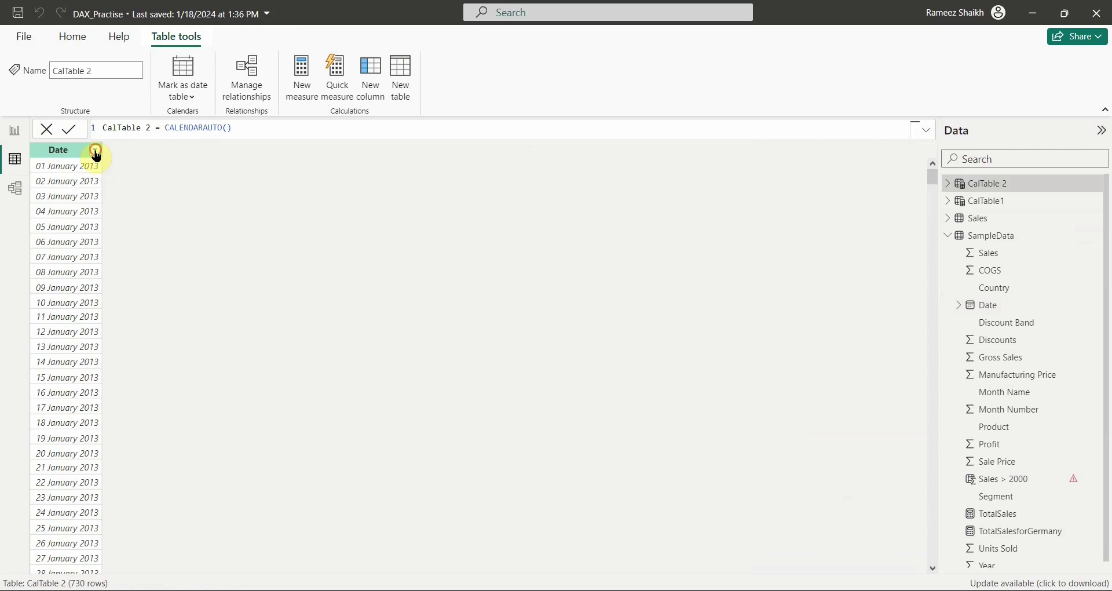
pyautogui.click(146, 183)
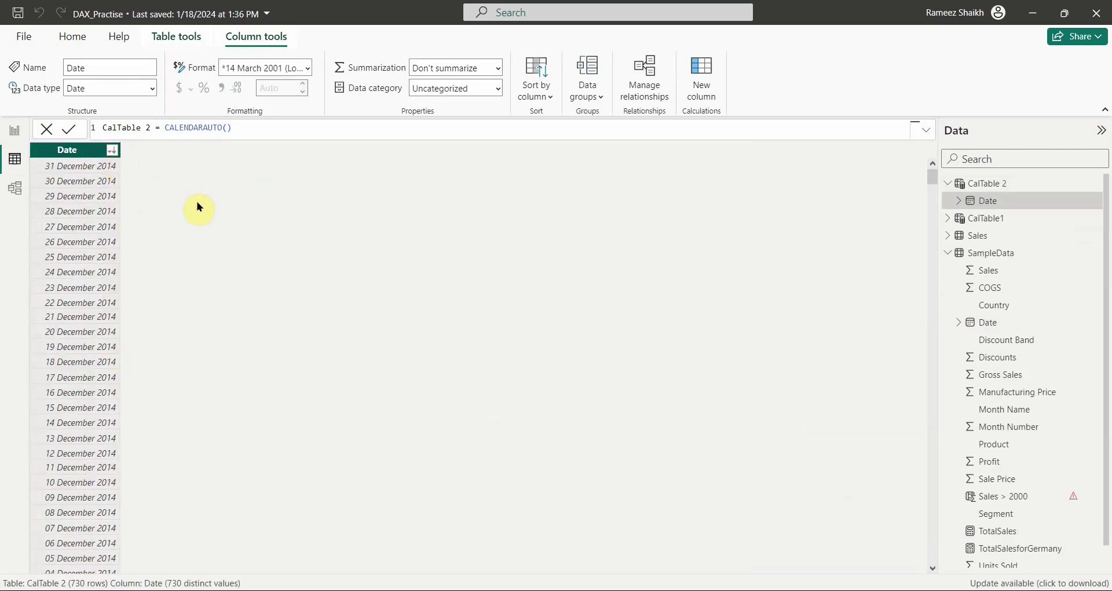
pyautogui.click(948, 252)
pyautogui.click(948, 184)
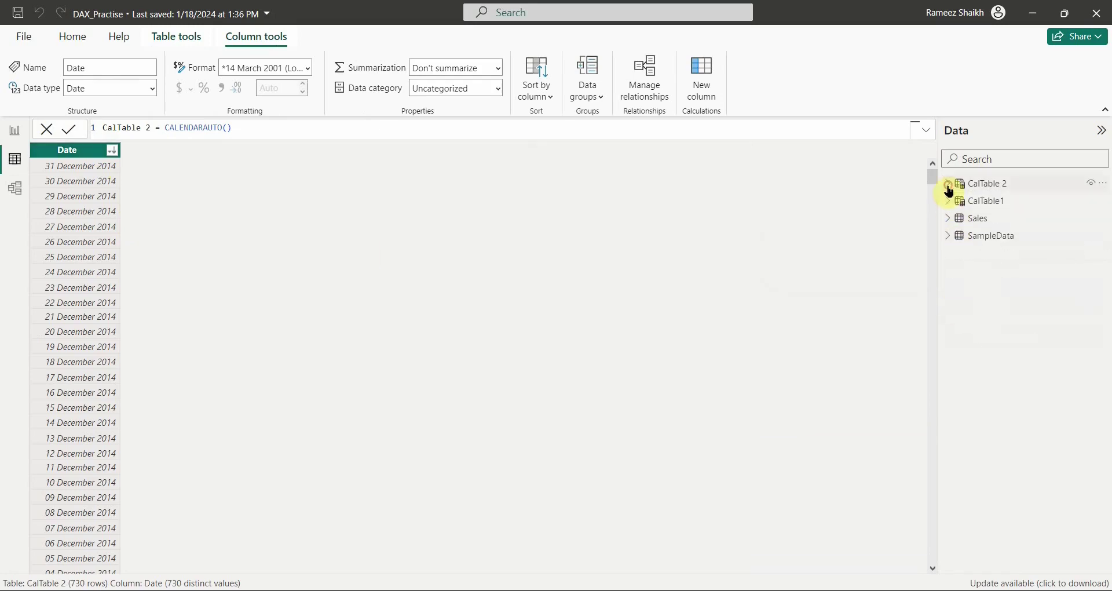
# - Wrap CALENDARAUTO() inside ADDCOLUMNS in CalTable 2's formula
pyautogui.doubleClick(167, 128)
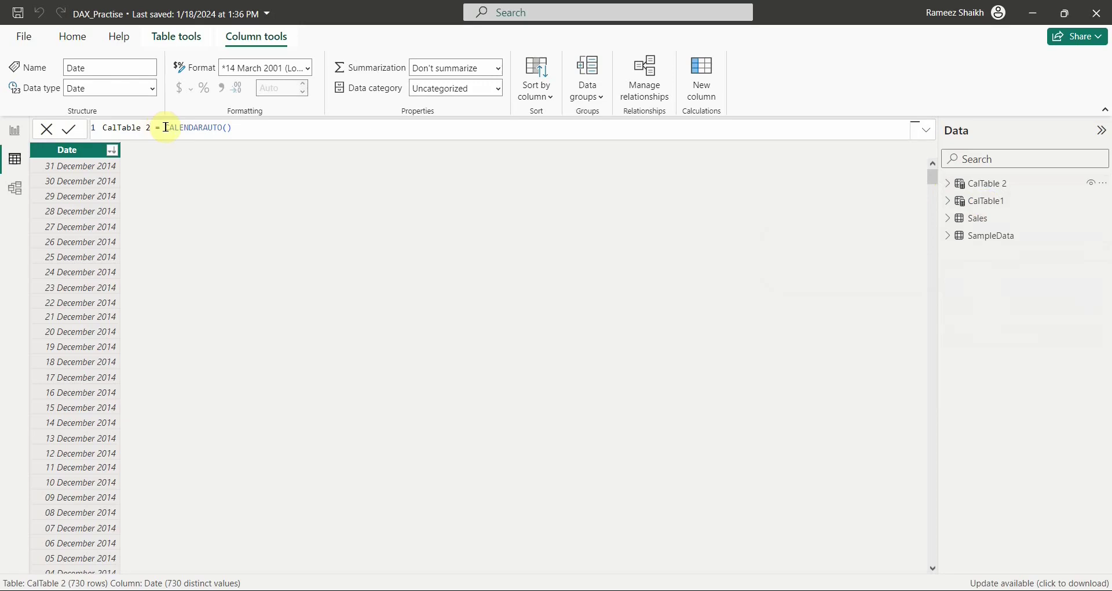
pyautogui.write('Add')
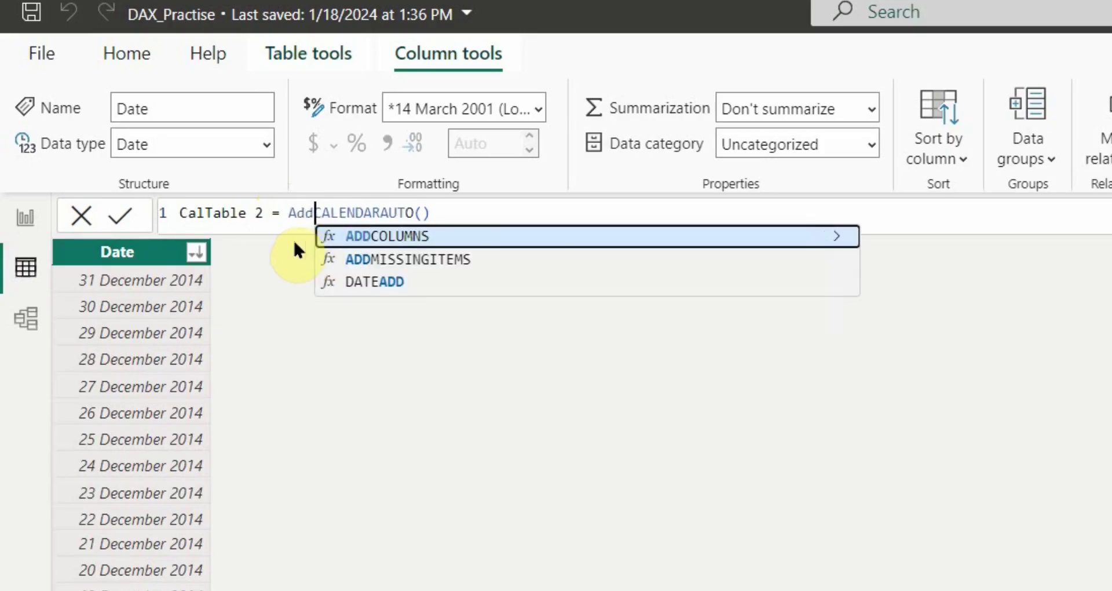
pyautogui.press('Tab')
pyautogui.hotkey('shift', 'Return')
pyautogui.click(366, 236)
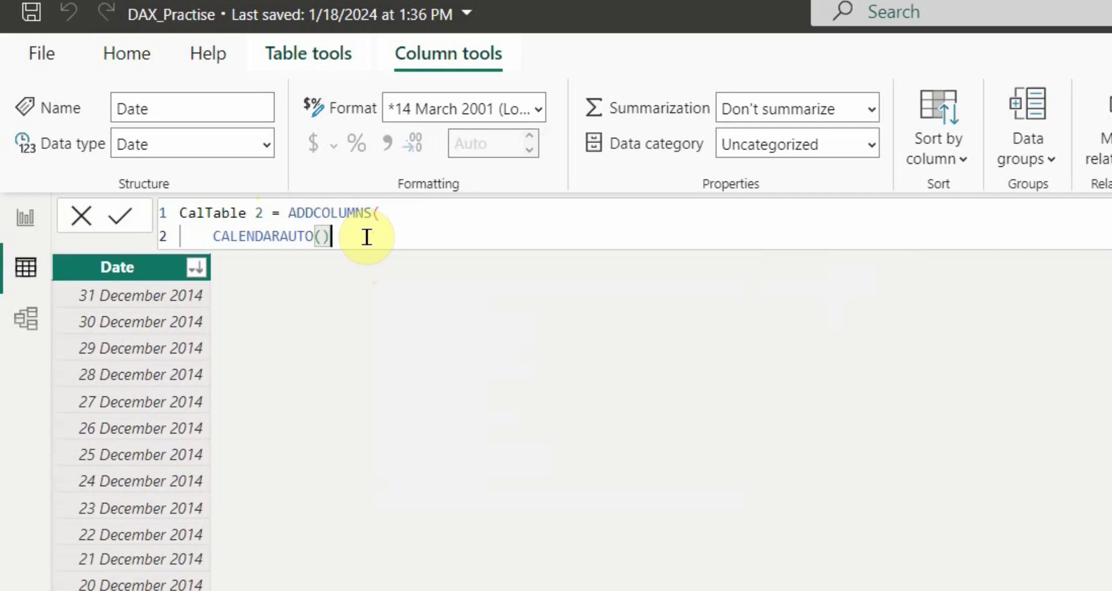
pyautogui.write(',')
# - Add a "Year" column as YEAR([Date]), close ADDCOLUMNS, commit, and open CalTable1
pyautogui.hotkey('shift', 'Return')
pyautogui.write('"Year" , ')
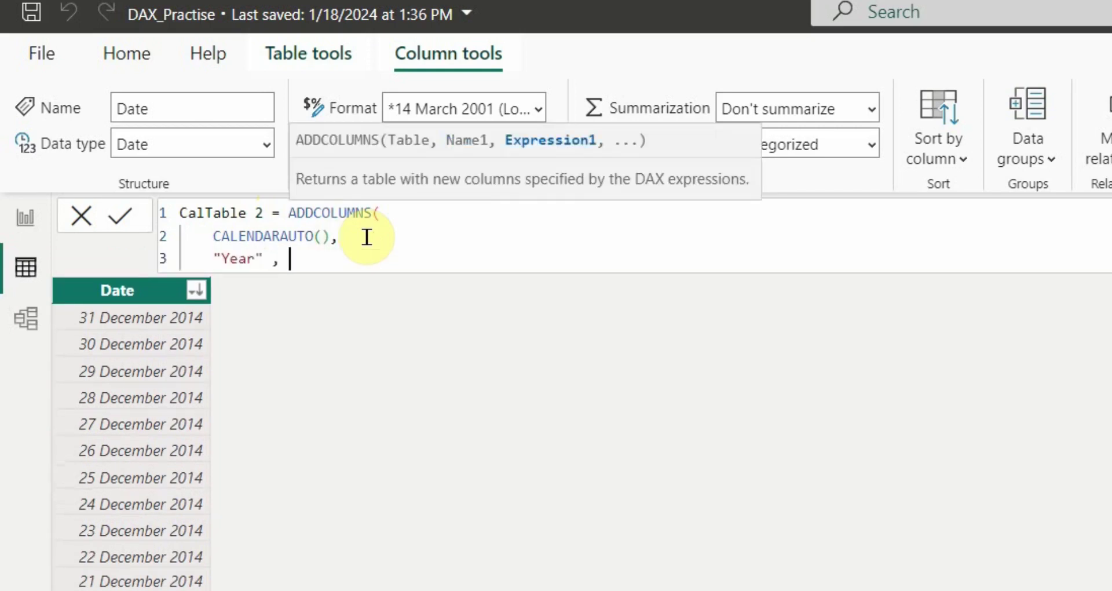
pyautogui.write('YEAR(')
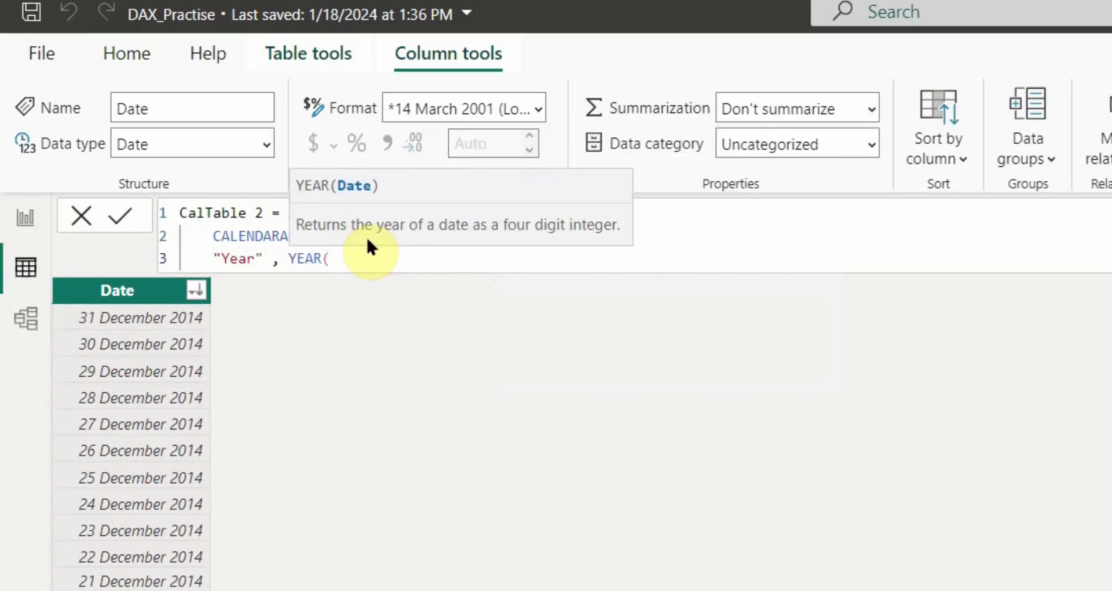
pyautogui.write('[')
pyautogui.click(416, 346)
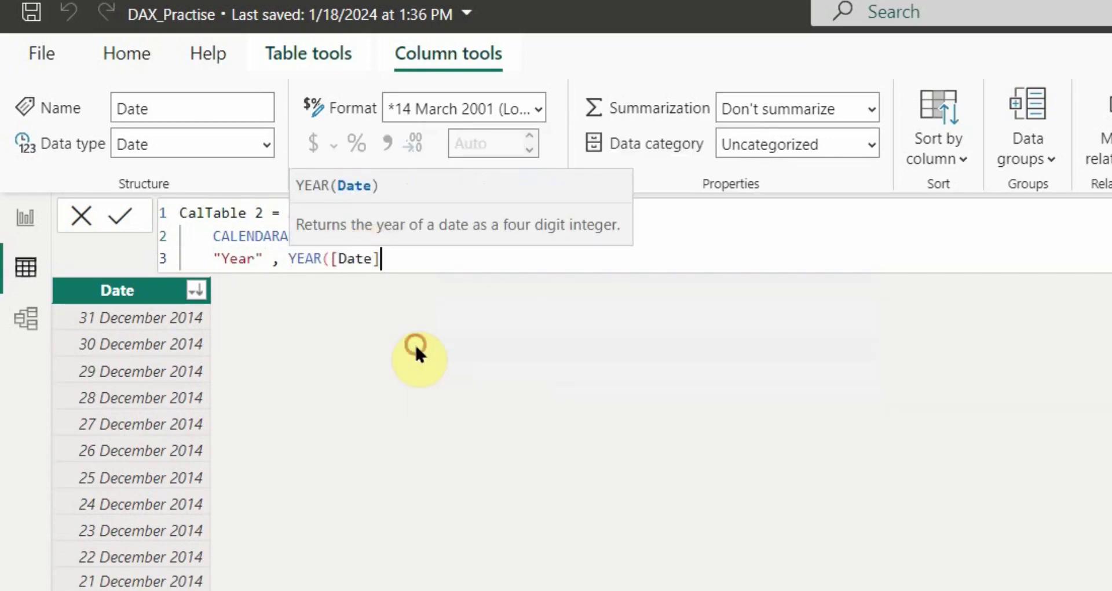
pyautogui.write(')')
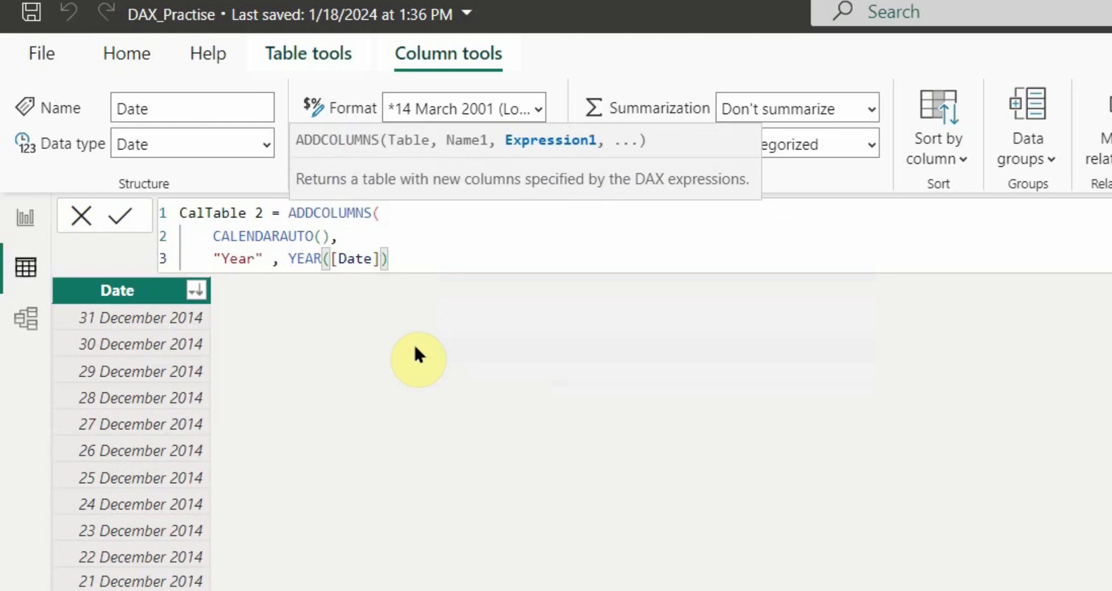
pyautogui.press('Return')
pyautogui.write(')')
pyautogui.click(122, 216)
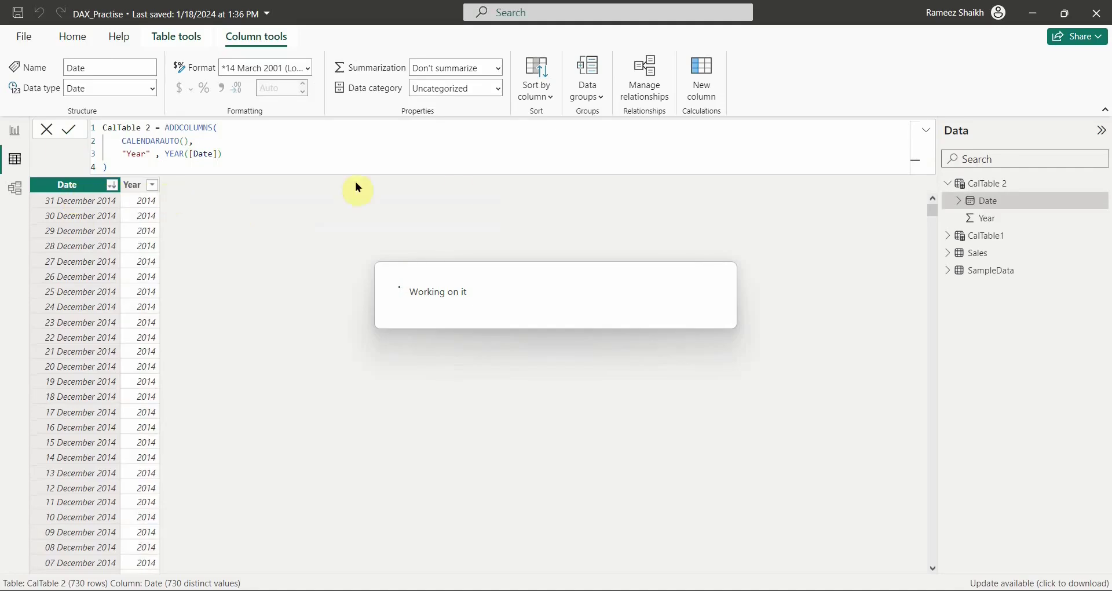
pyautogui.click(976, 238)
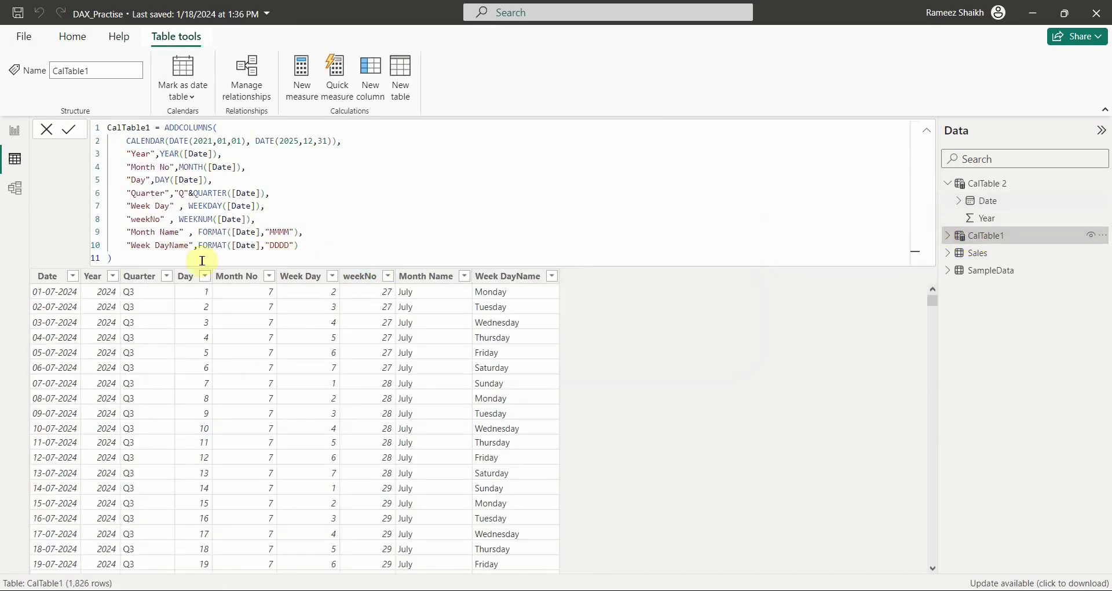
# - Copy CalTable1's date-part column definitions over CalTable 2's Year line and commit the formula
pyautogui.moveTo(153, 263); pyautogui.dragTo(107, 155)
pyautogui.hotkey('ctrl', 'c')
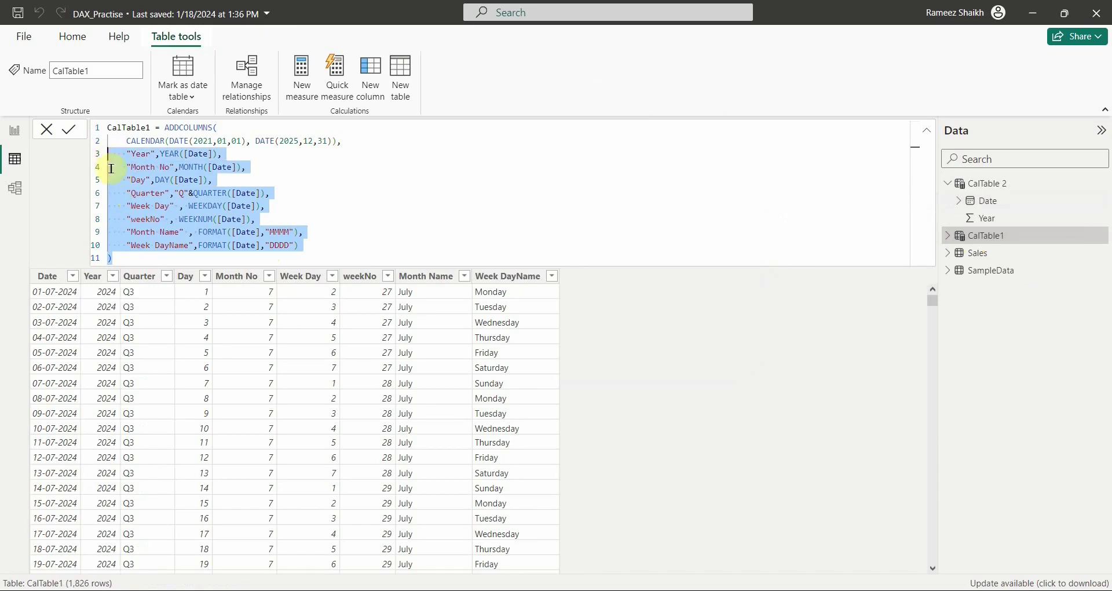
pyautogui.click(985, 185)
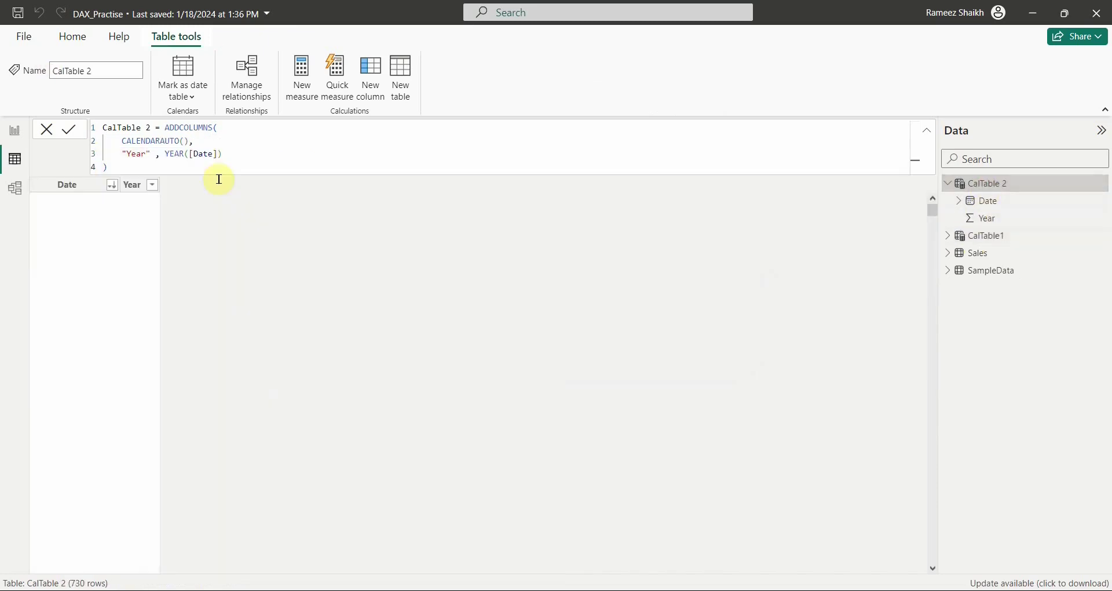
pyautogui.click(124, 168)
pyautogui.moveTo(104, 162); pyautogui.dragTo(99, 154)
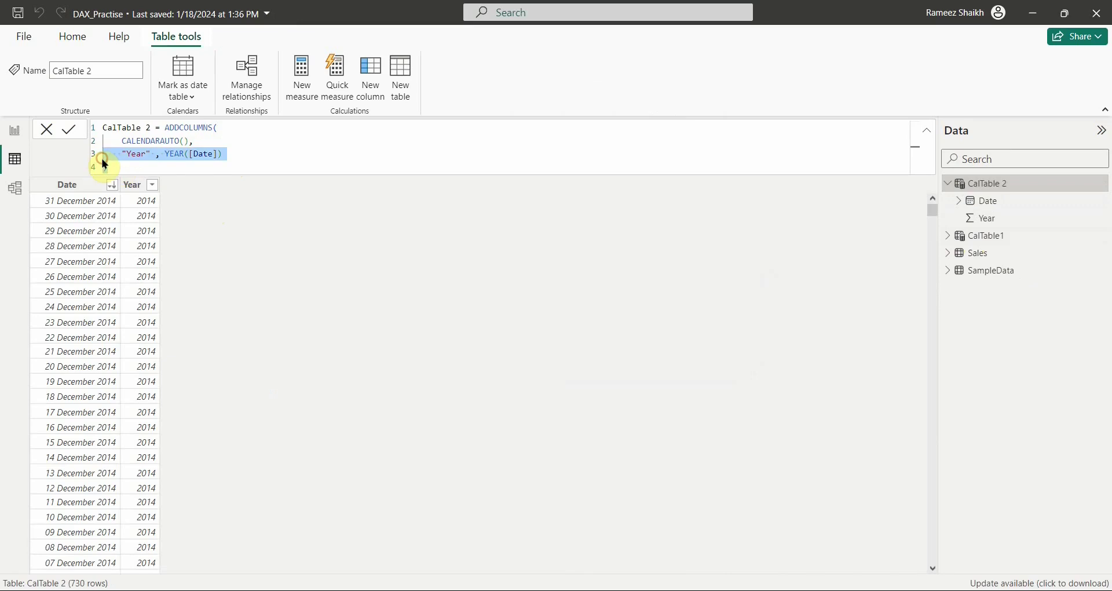
pyautogui.hotkey('ctrl', 'v')
pyautogui.click(68, 129)
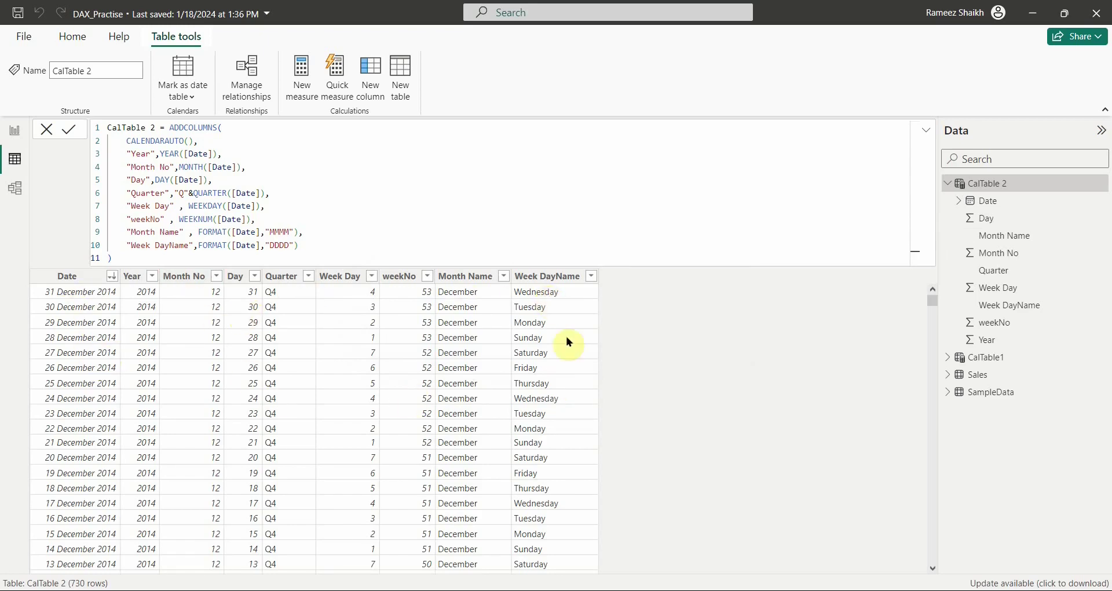
pyautogui.click(948, 184)
pyautogui.click(976, 207)
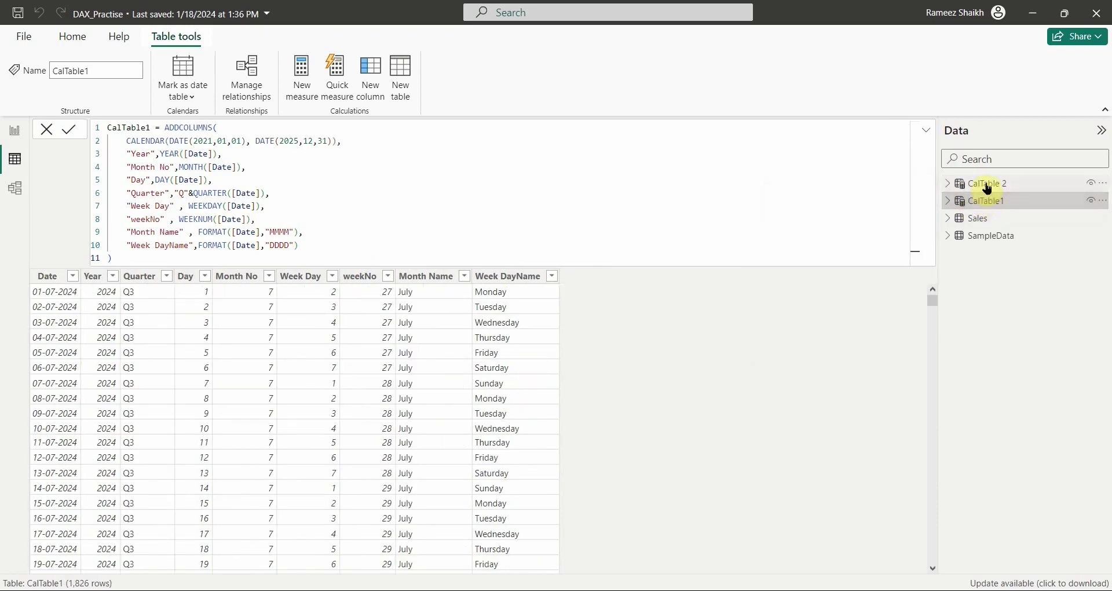
pyautogui.click(987, 183)
pyautogui.click(987, 205)
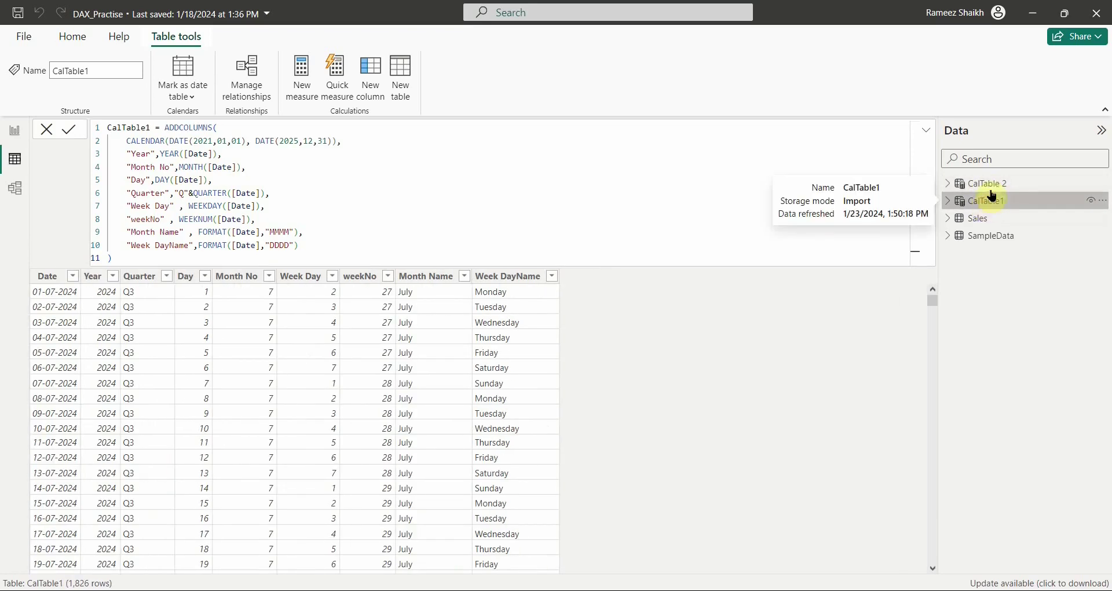
pyautogui.click(992, 186)
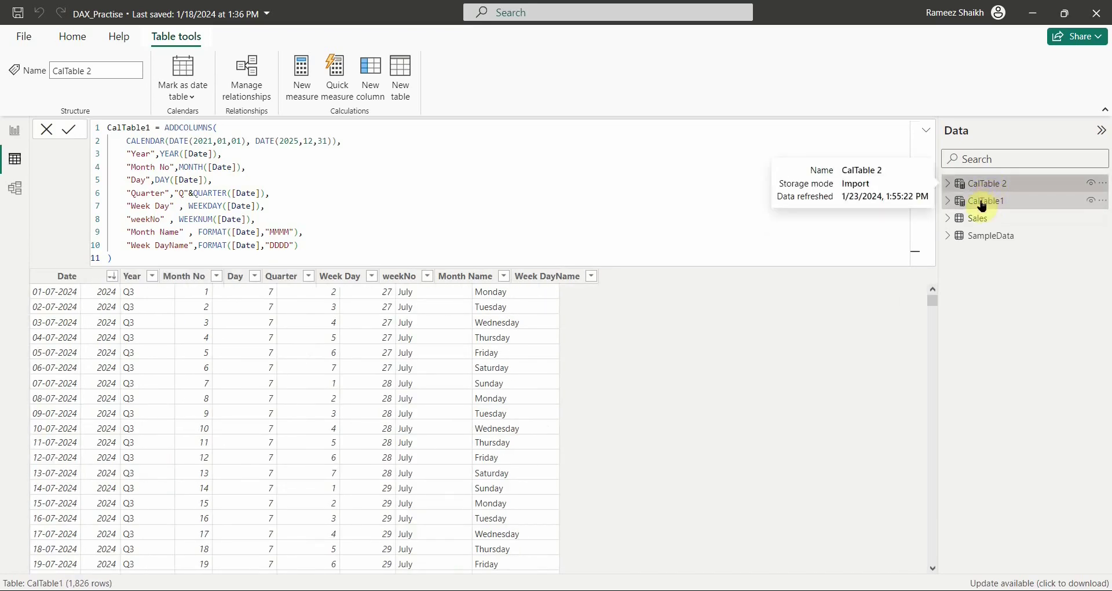
pyautogui.click(983, 203)
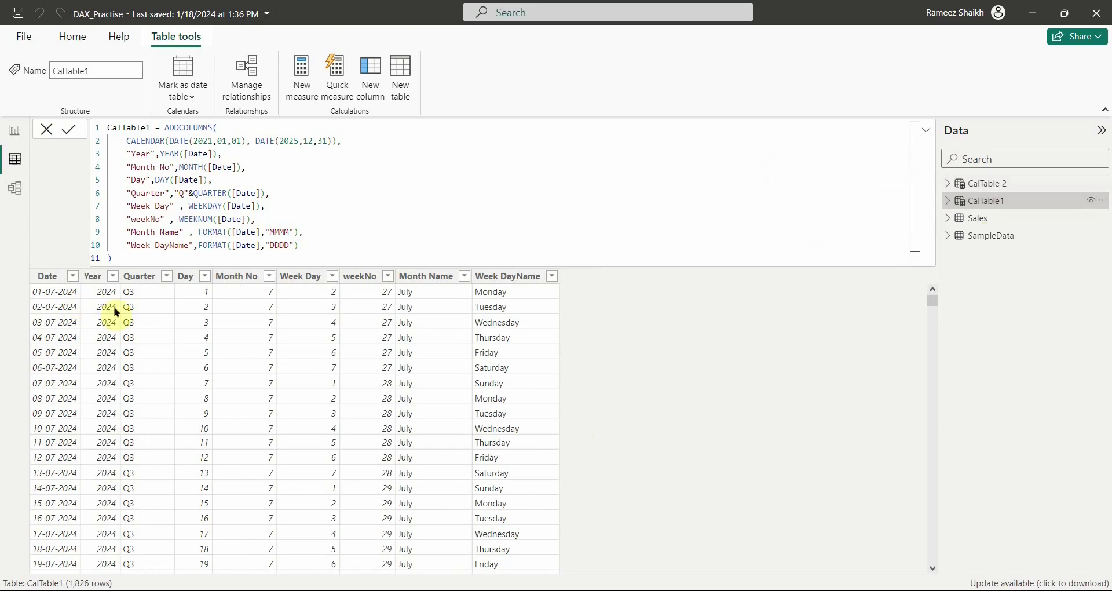
pyautogui.click(1000, 186)
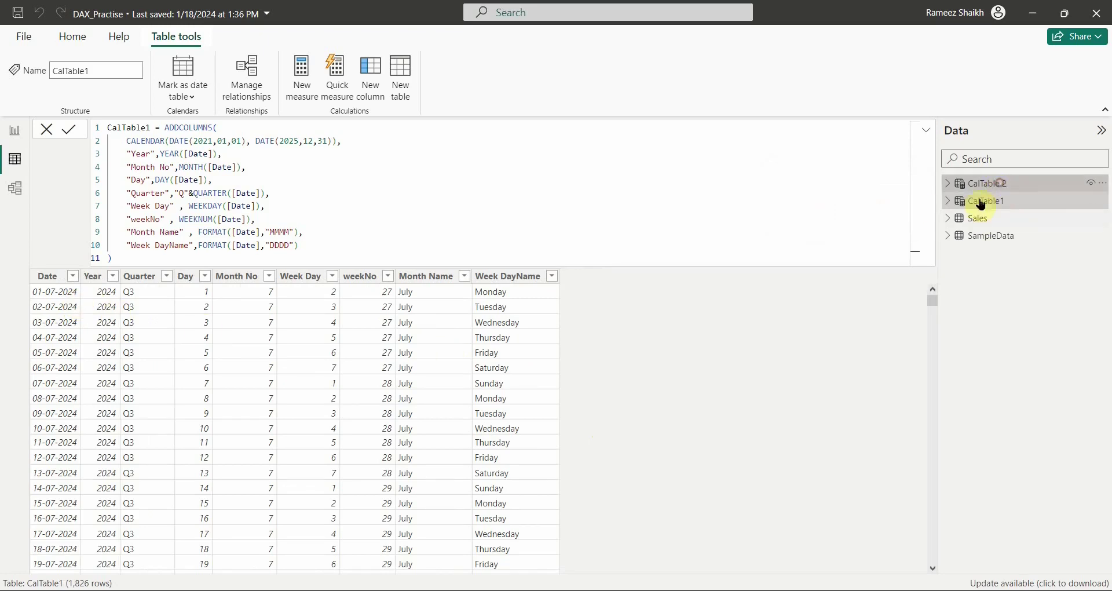